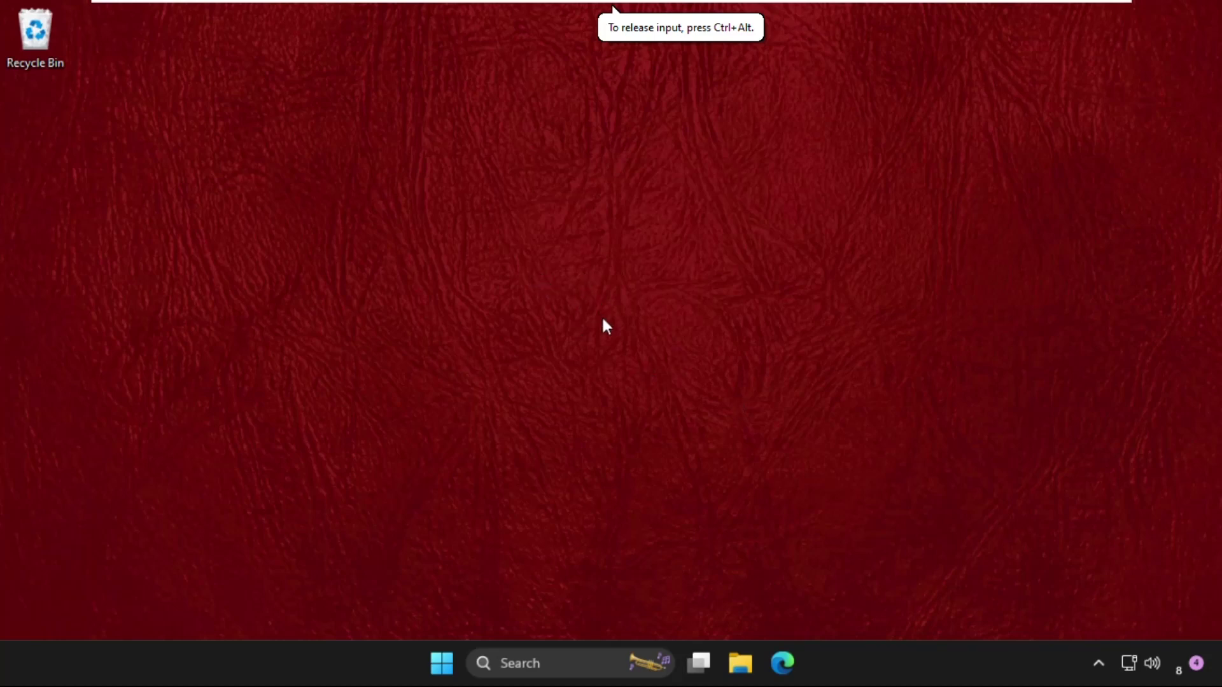
# - Search 'task' in the taskbar search box and launch Task Manager
pyautogui.click(502, 661)
pyautogui.write('task')
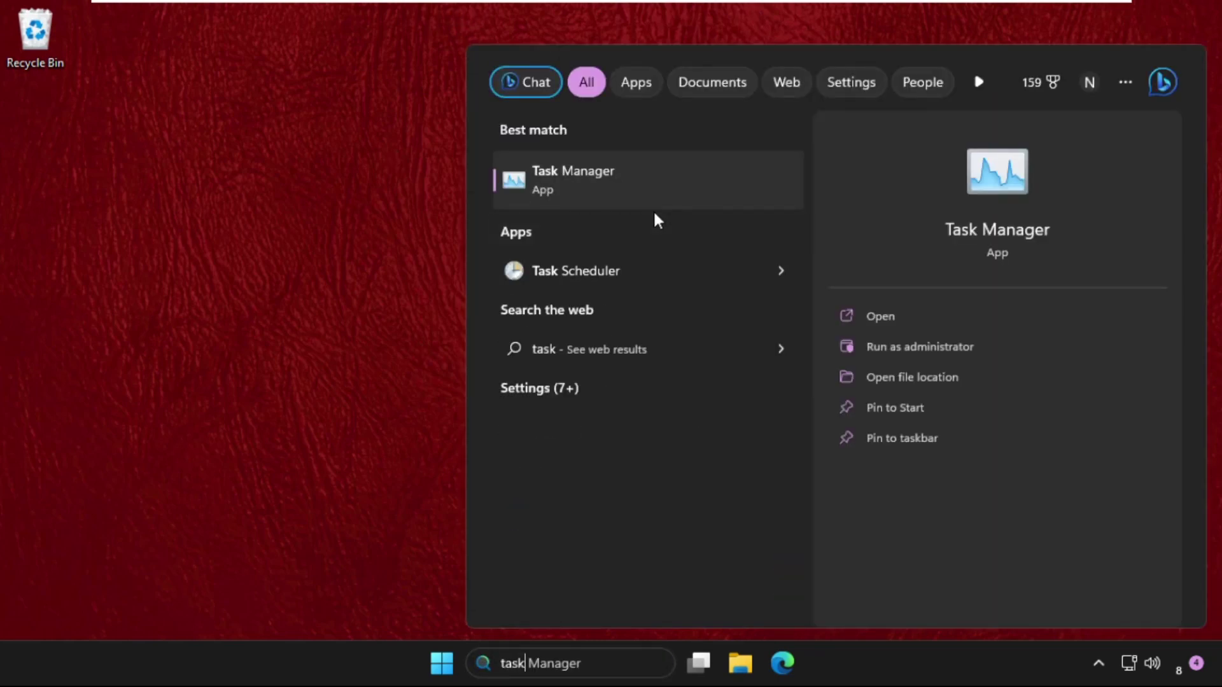
pyautogui.click(655, 197)
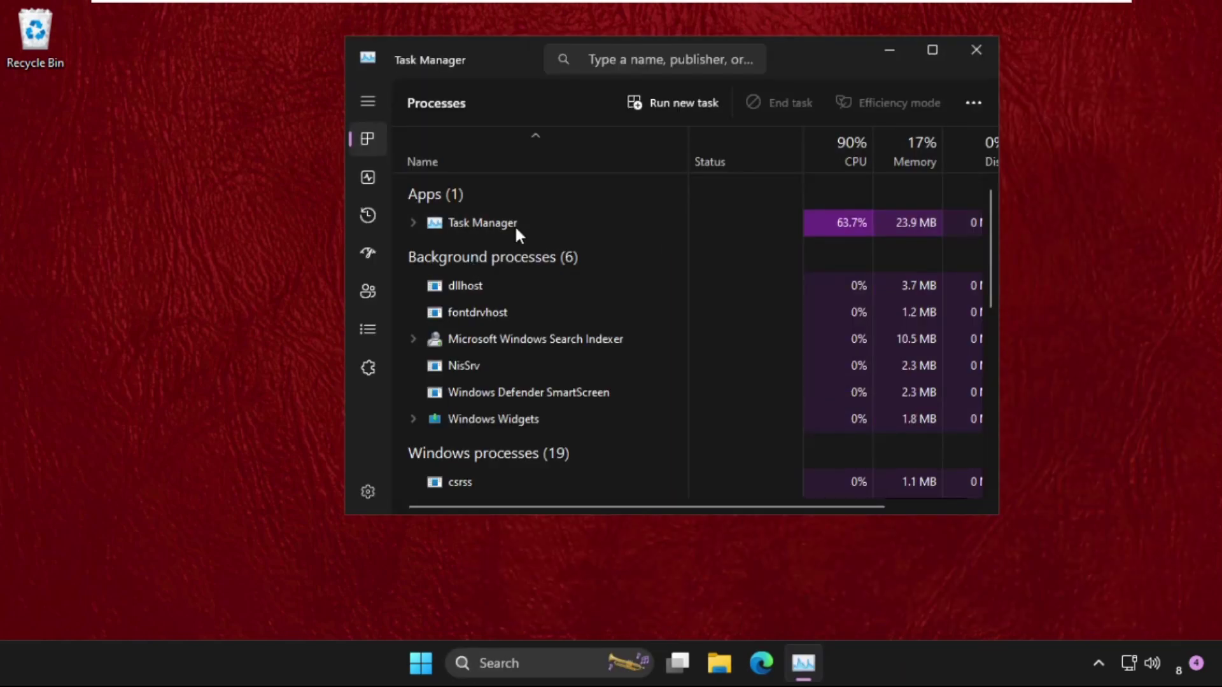
# - Start a new task in Task Manager and browse to the Local Disk (C:) drive
pyautogui.click(681, 101)
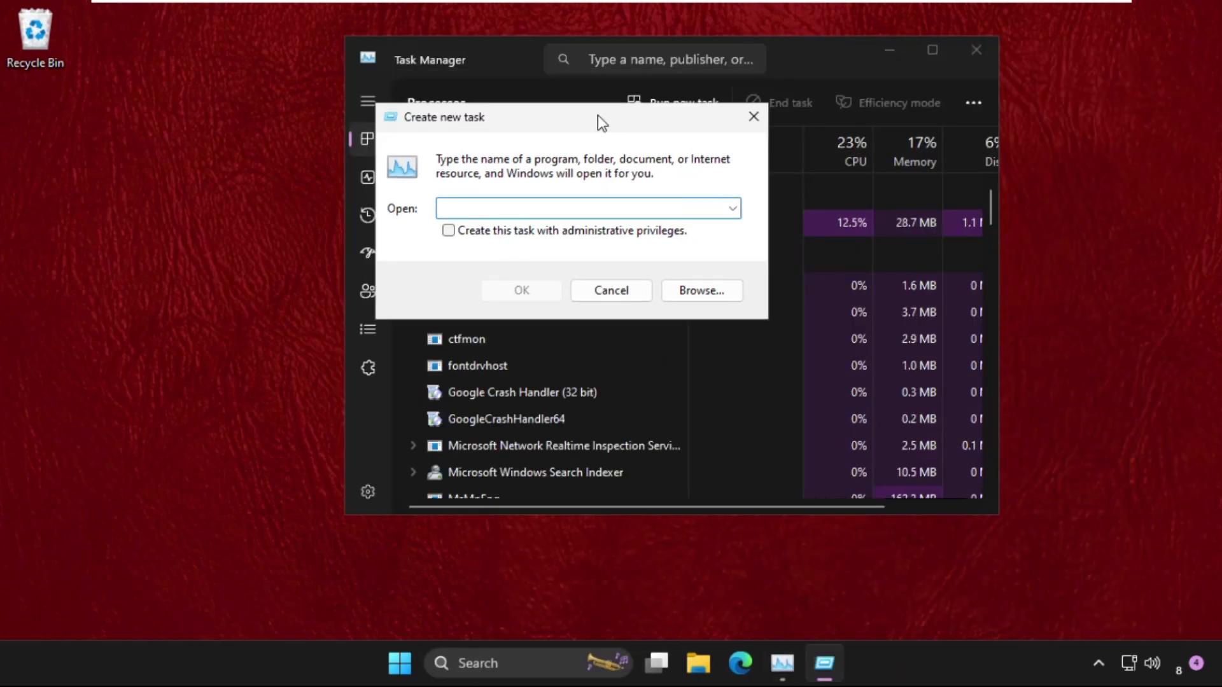
pyautogui.click(731, 355)
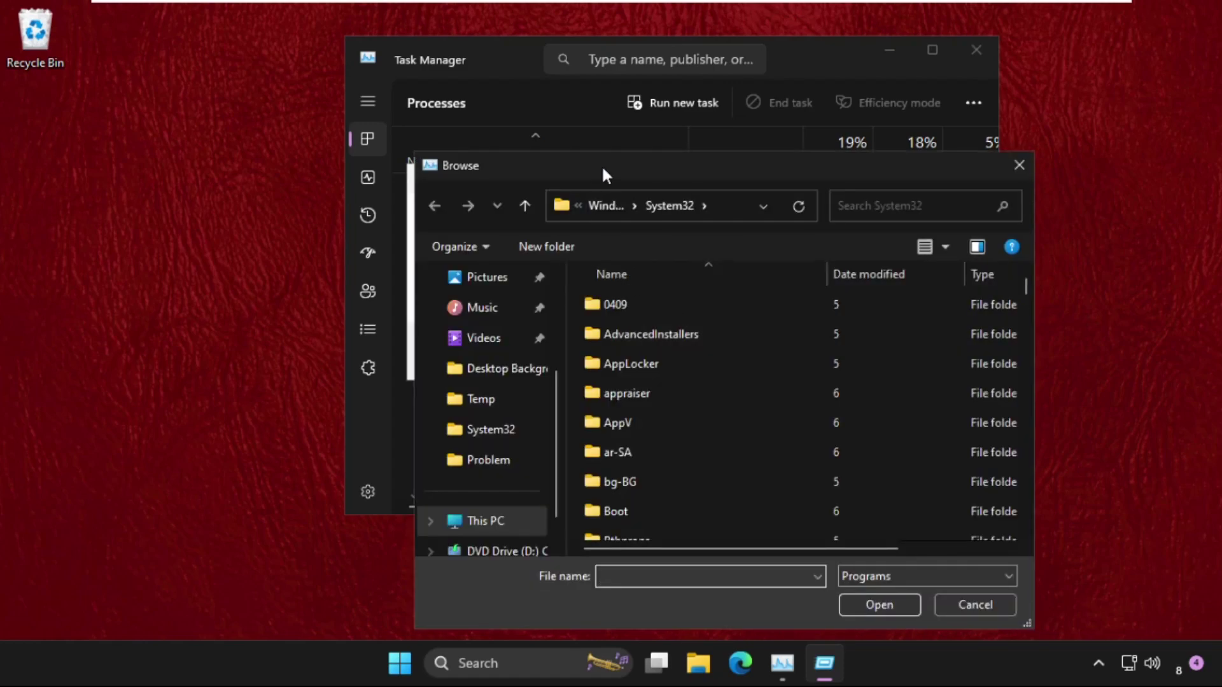
pyautogui.moveTo(601, 158); pyautogui.dragTo(555, 60)
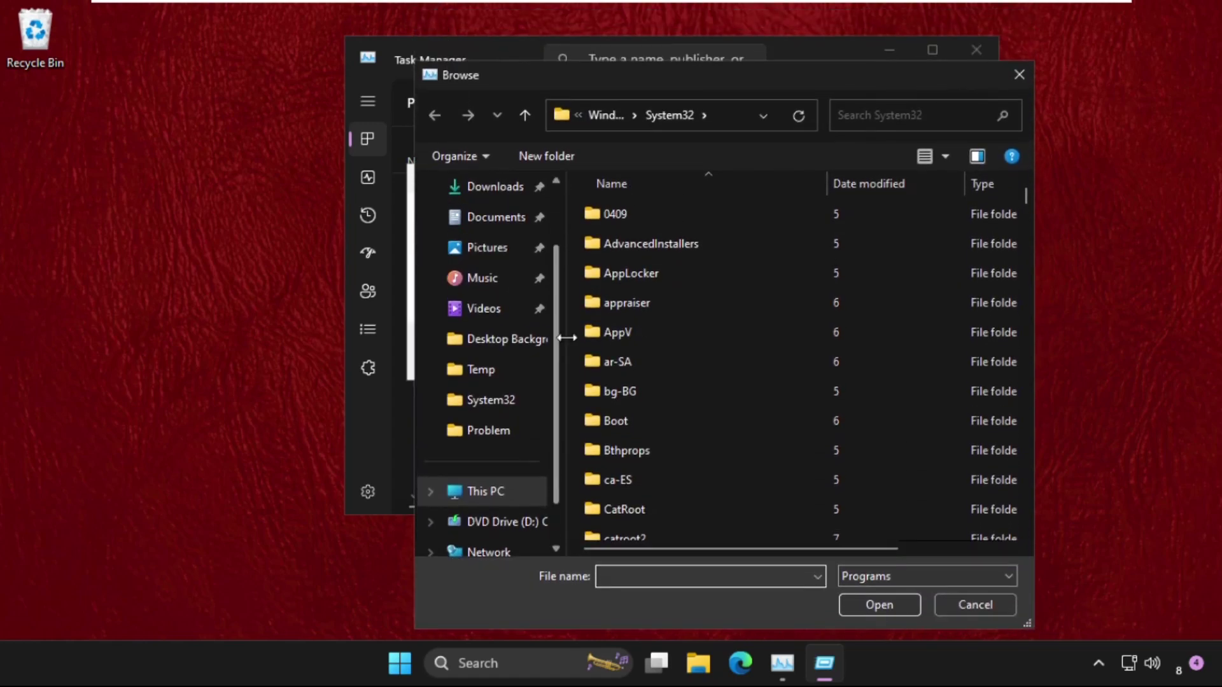
pyautogui.click(513, 479)
pyautogui.doubleClick(637, 235)
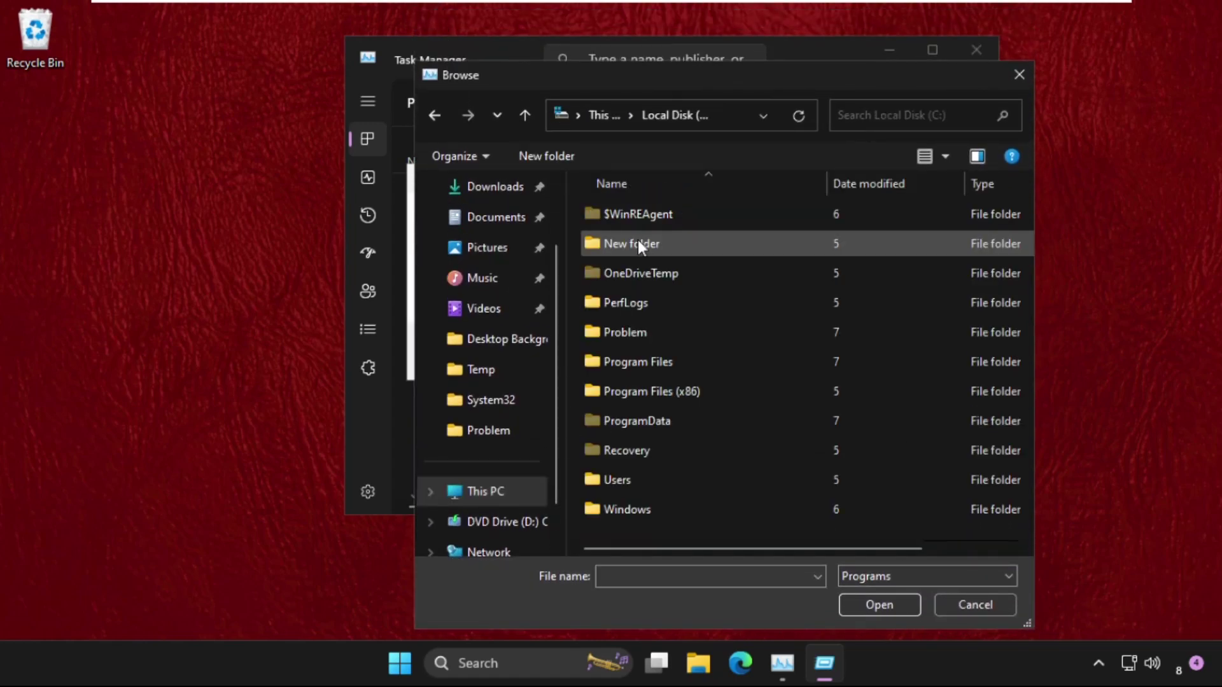
# - Navigate into the C:\Windows\System32 folder in the Browse dialog
pyautogui.hscroll(2, 667, 379)
pyautogui.hscroll(2, 653, 445)
pyautogui.hscroll(-4, 643, 503)
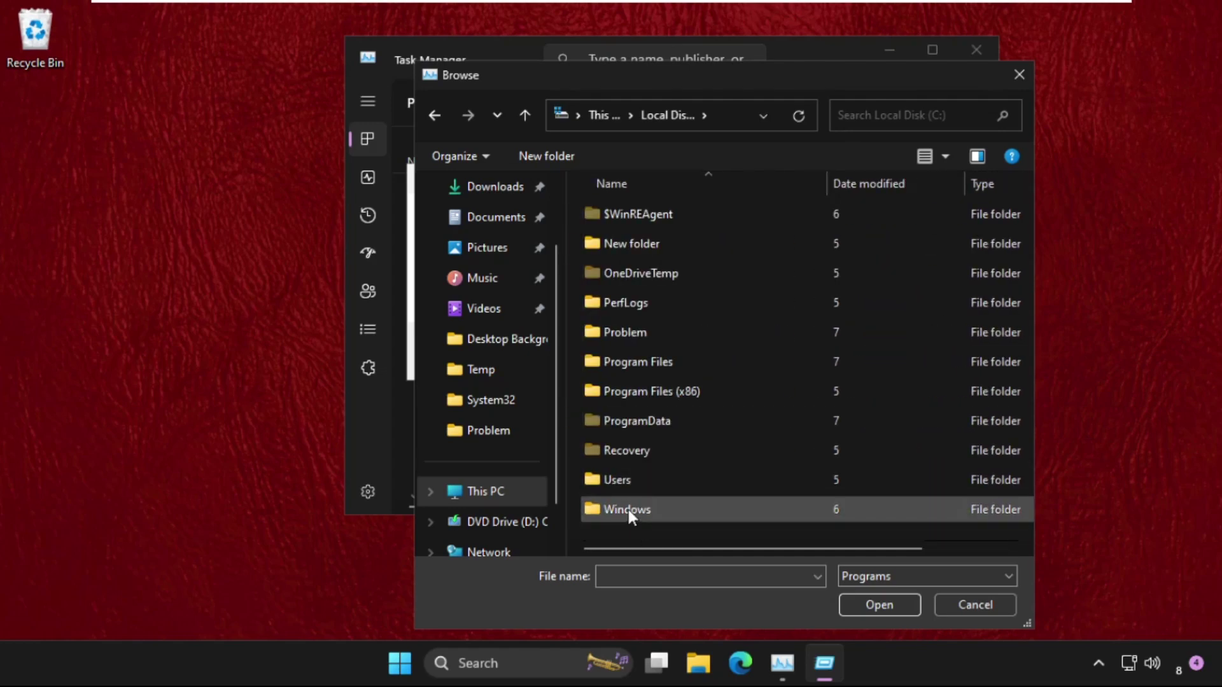
pyautogui.doubleClick(629, 509)
pyautogui.scroll(-7, 640, 407)
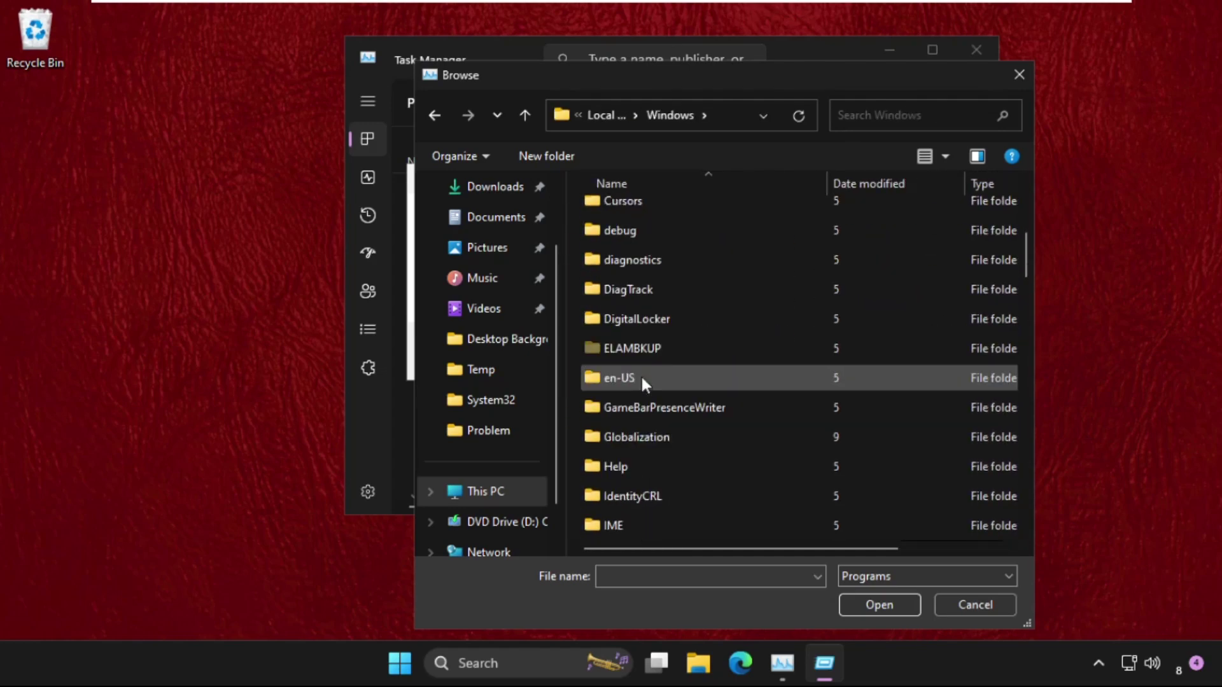
pyautogui.scroll(-10, 641, 373)
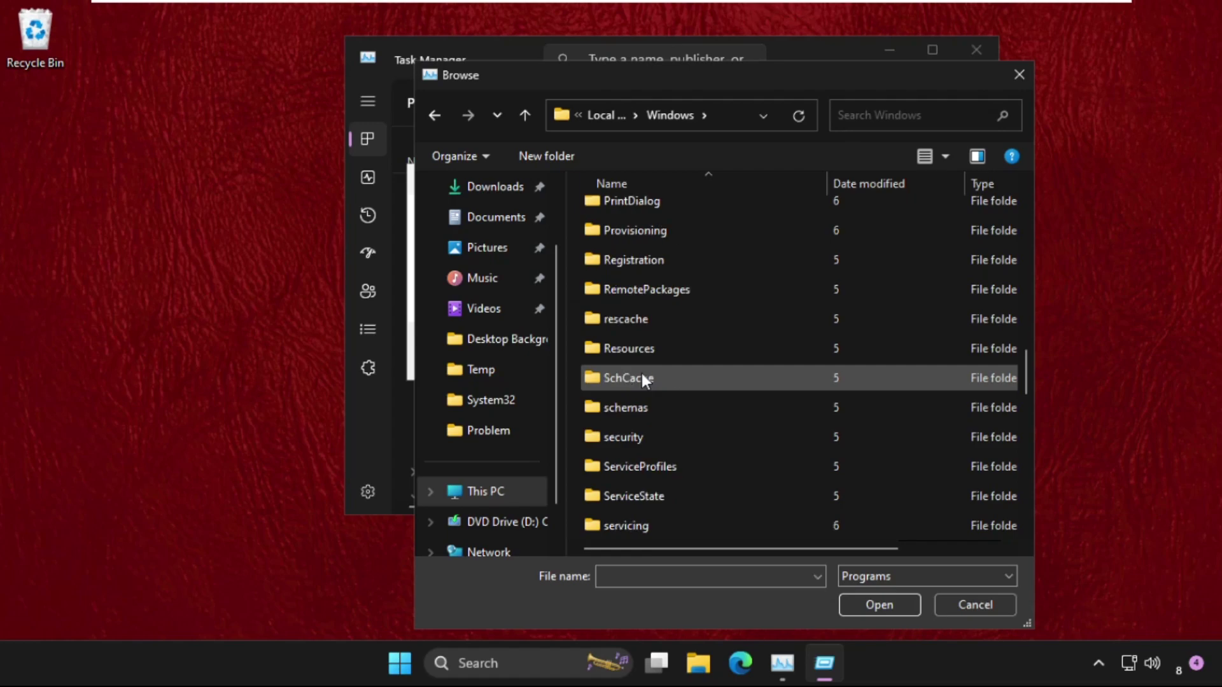
pyautogui.scroll(-2, 640, 375)
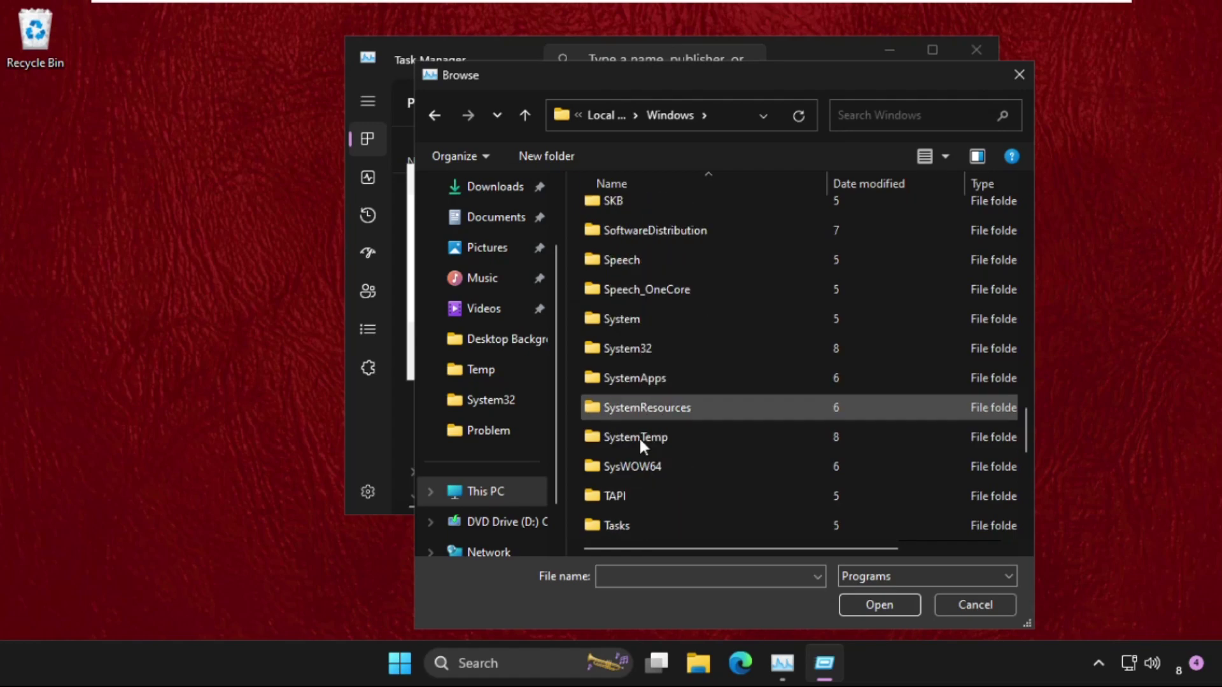
pyautogui.click(665, 353)
pyautogui.doubleClick(653, 349)
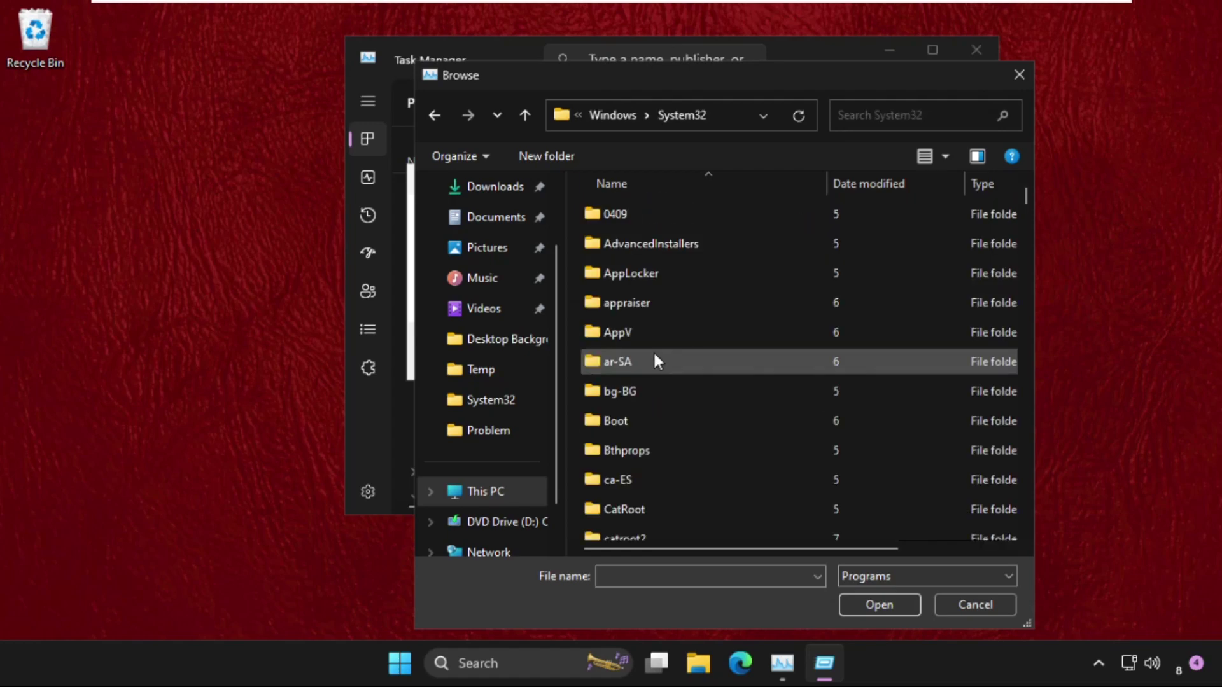
# - Select cmd in System32 as the program to run
pyautogui.scroll(-6, 653, 350)
pyautogui.press('c')
pyautogui.press('c')
pyautogui.press('c')
pyautogui.press('c')
pyautogui.press('c')
pyautogui.press('c')
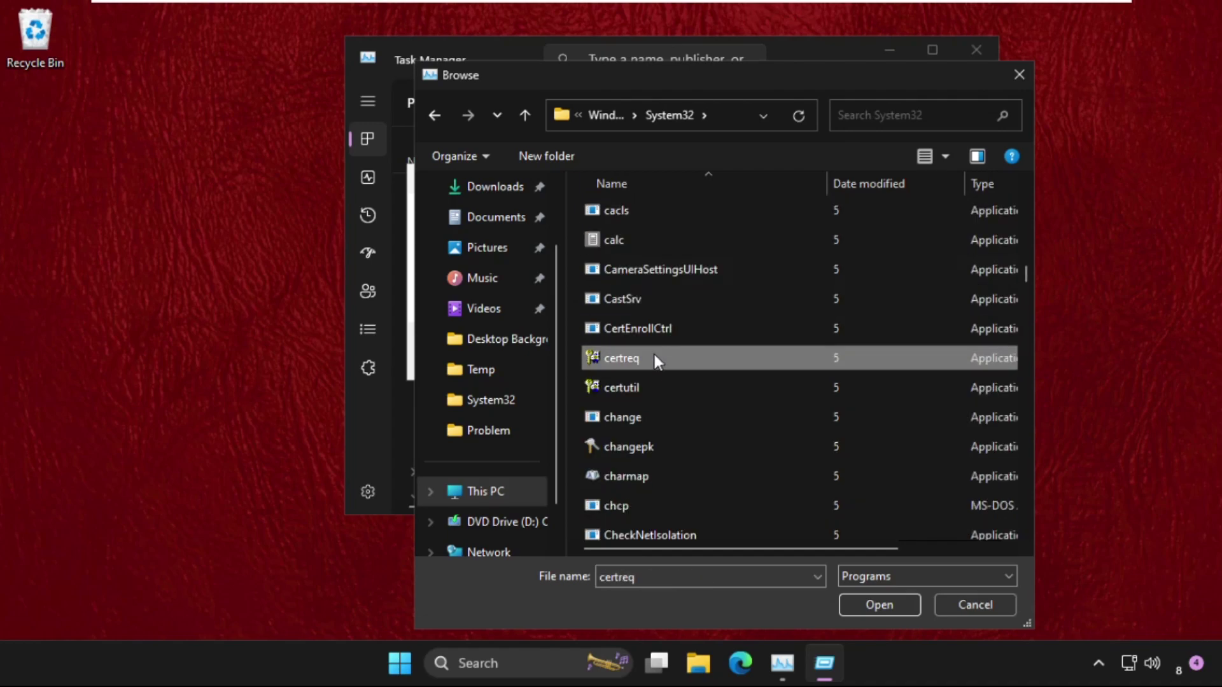
pyautogui.scroll(-4, 653, 351)
pyautogui.scroll(-1, 653, 351)
pyautogui.click(637, 466)
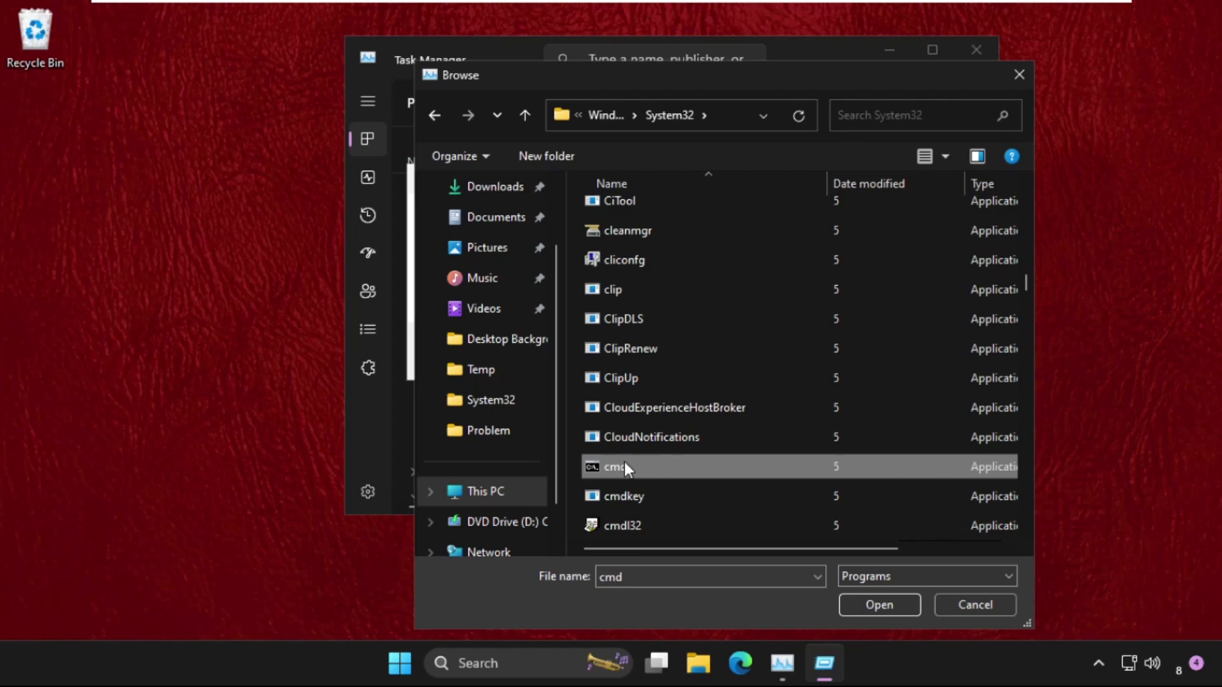
# - Run cmd as a new task with administrative privileges
pyautogui.click(880, 606)
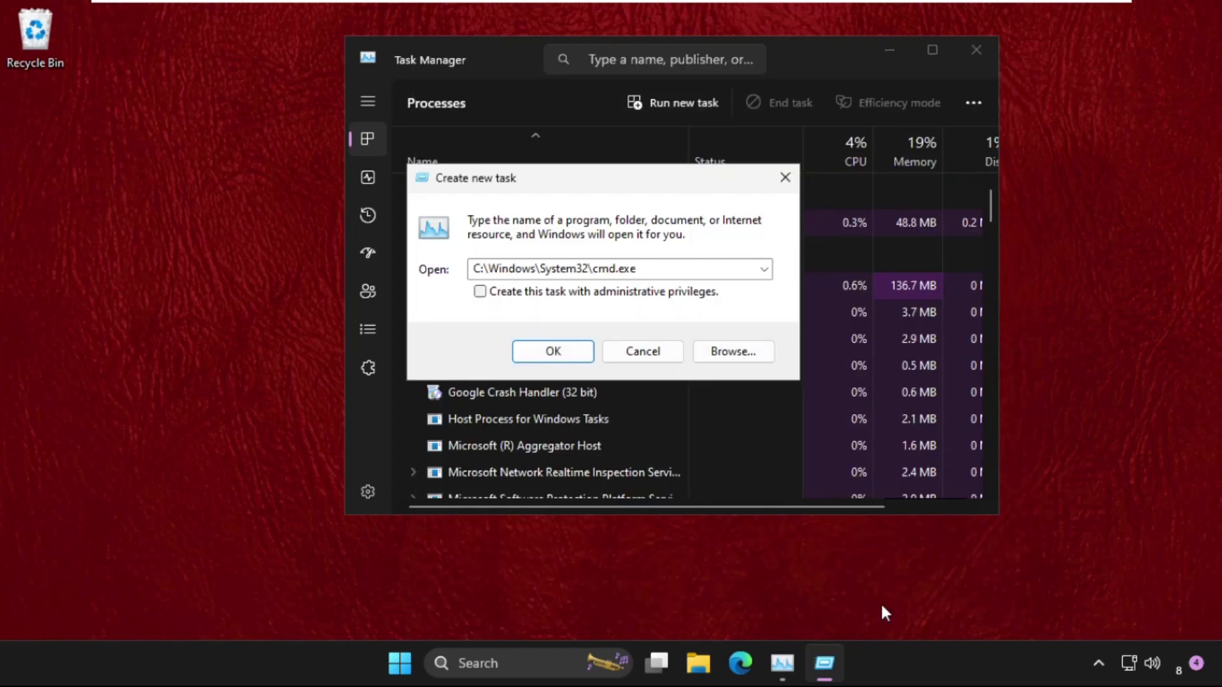
pyautogui.click(485, 293)
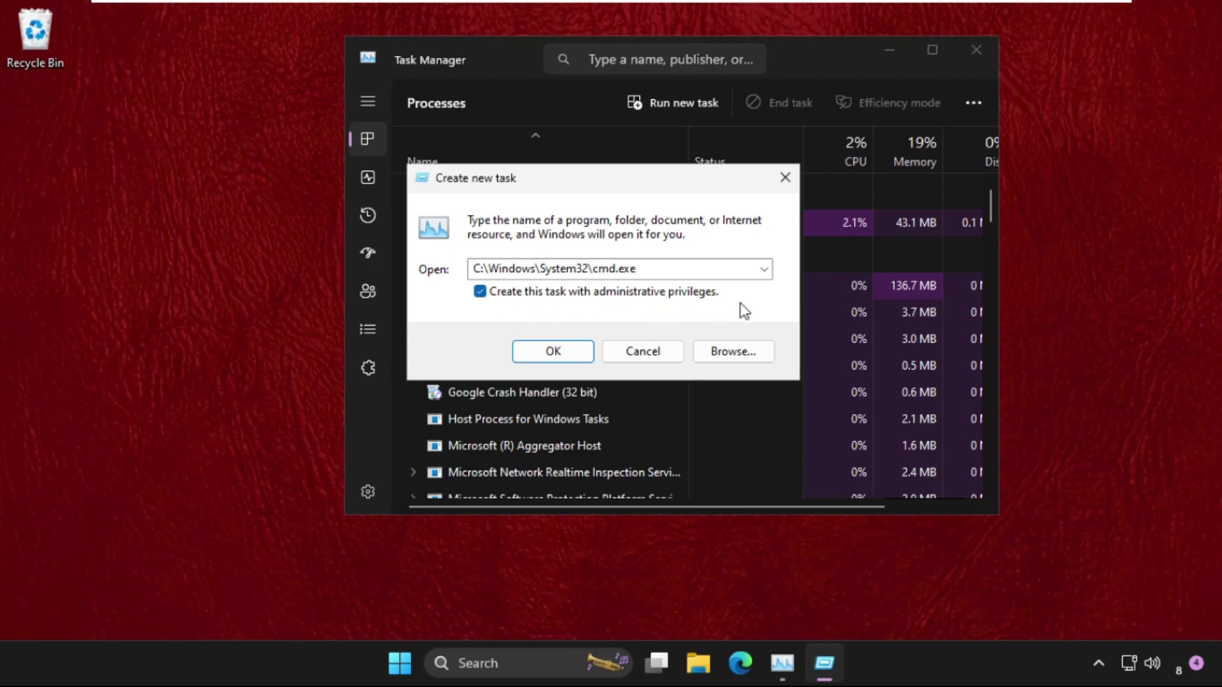
pyautogui.click(553, 352)
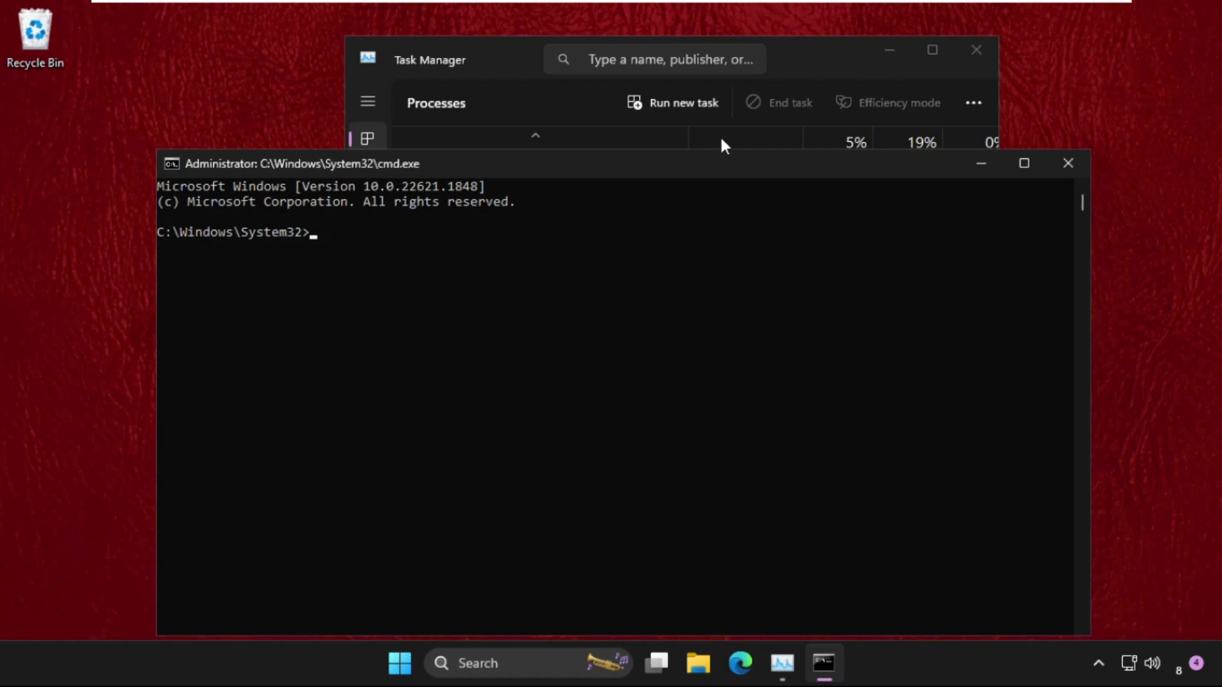
# - Close Task Manager, then shrink the Command Prompt window and move it up and left
pyautogui.click(975, 50)
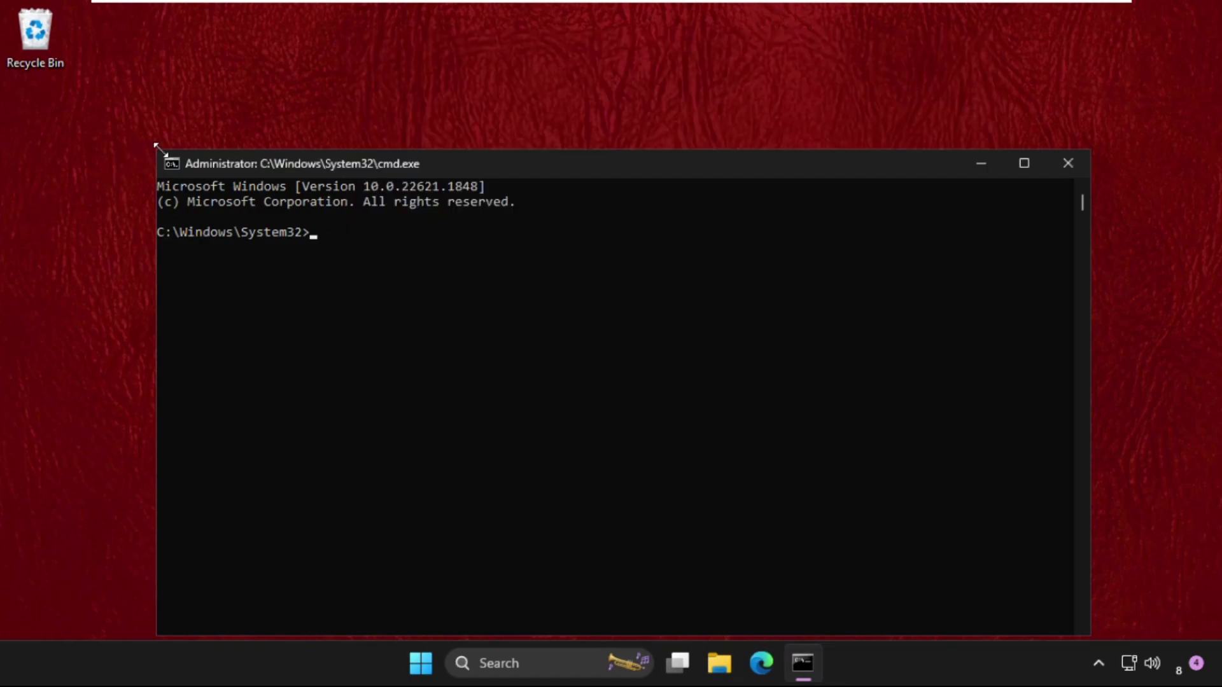
pyautogui.moveTo(159, 149); pyautogui.dragTo(252, 272)
pyautogui.moveTo(455, 286); pyautogui.dragTo(345, 97)
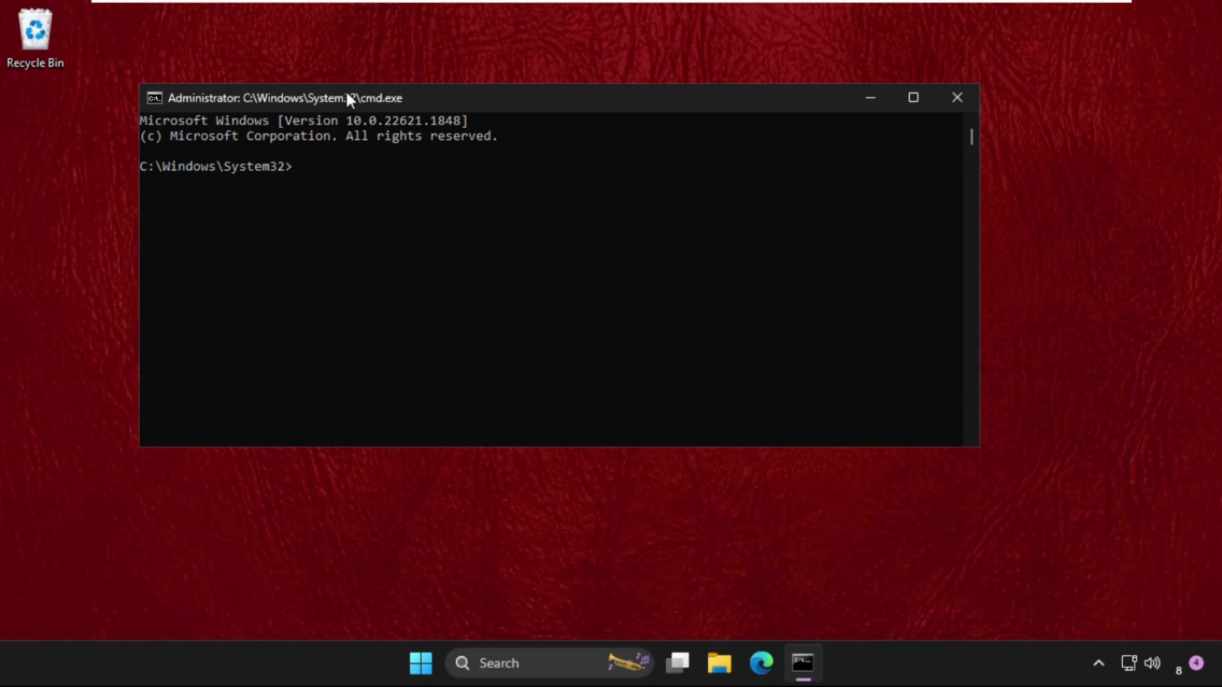
# - Run dism /online /cleanup-image /restorehealth in the administrator Command Prompt
pyautogui.write('dism /online /cleanup-image')
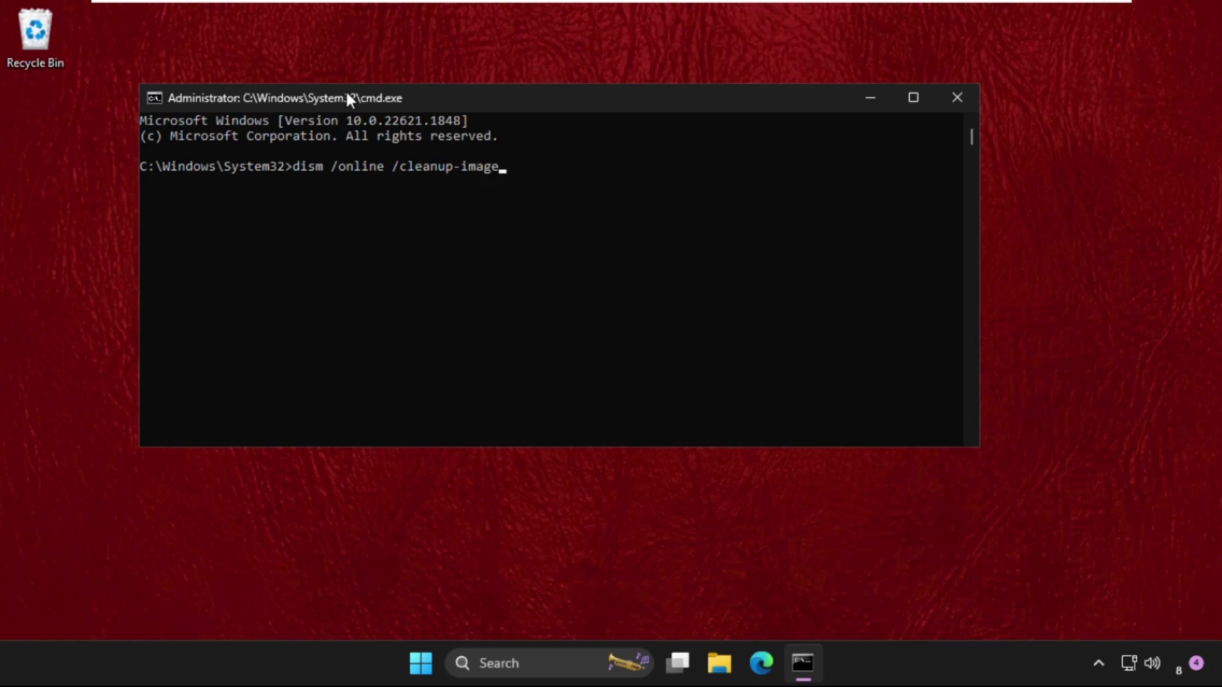
pyautogui.write(' /restorehealth')
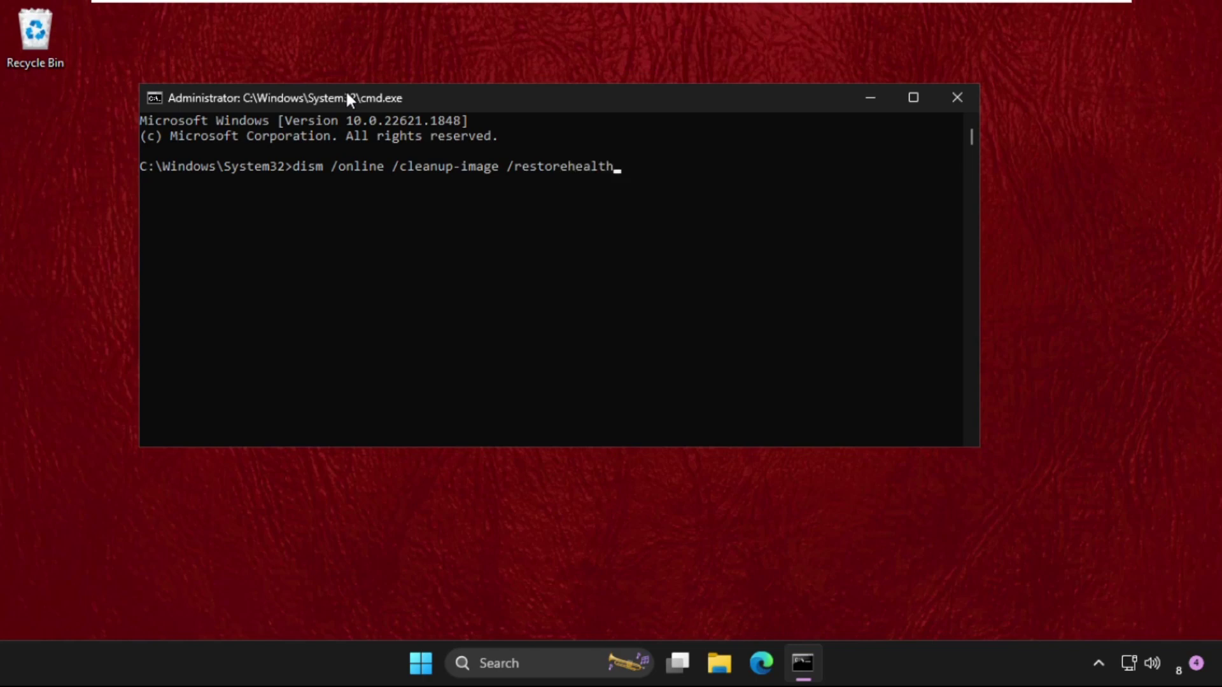
pyautogui.press('Return')
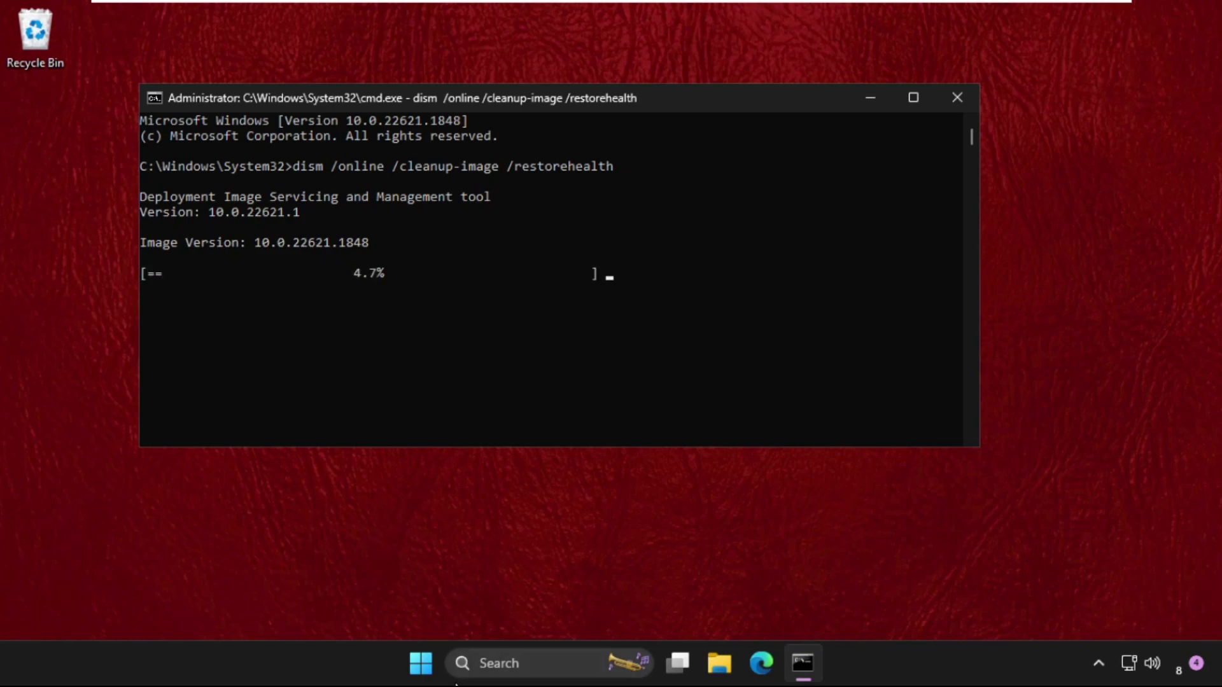
# - Open Device Manager from the Start context menu, expand Keyboards, and move it beside the DISM progress
pyautogui.rightClick(425, 664)
pyautogui.click(401, 244)
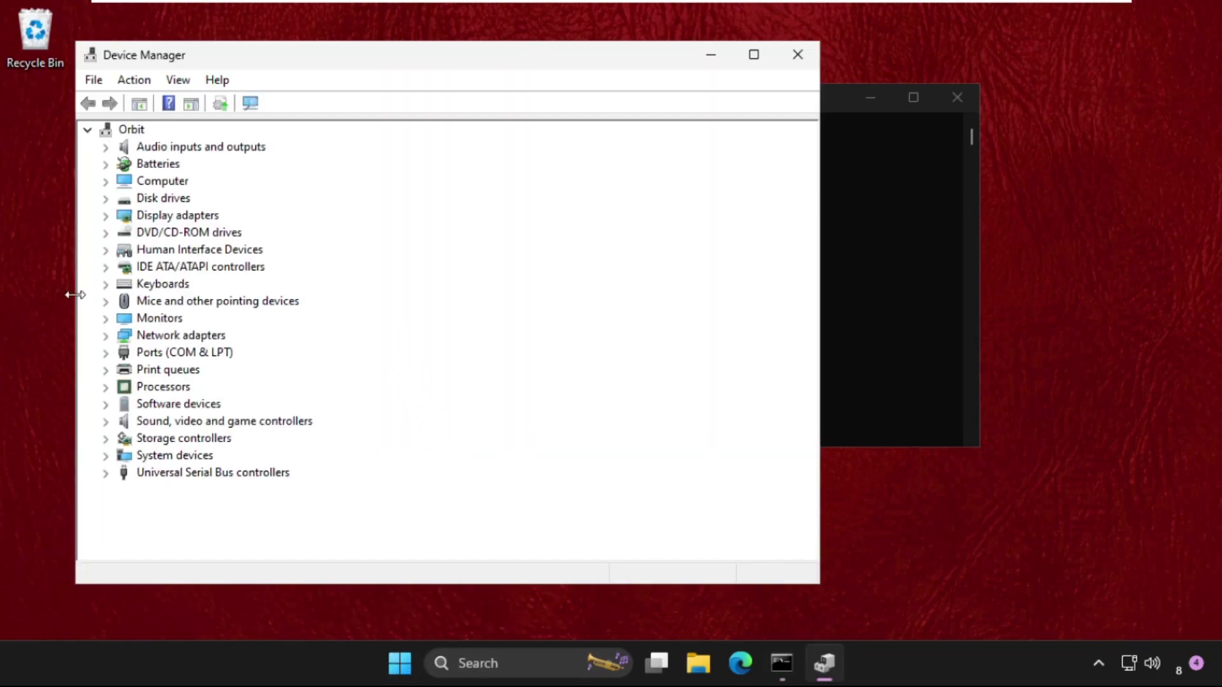
pyautogui.click(107, 319)
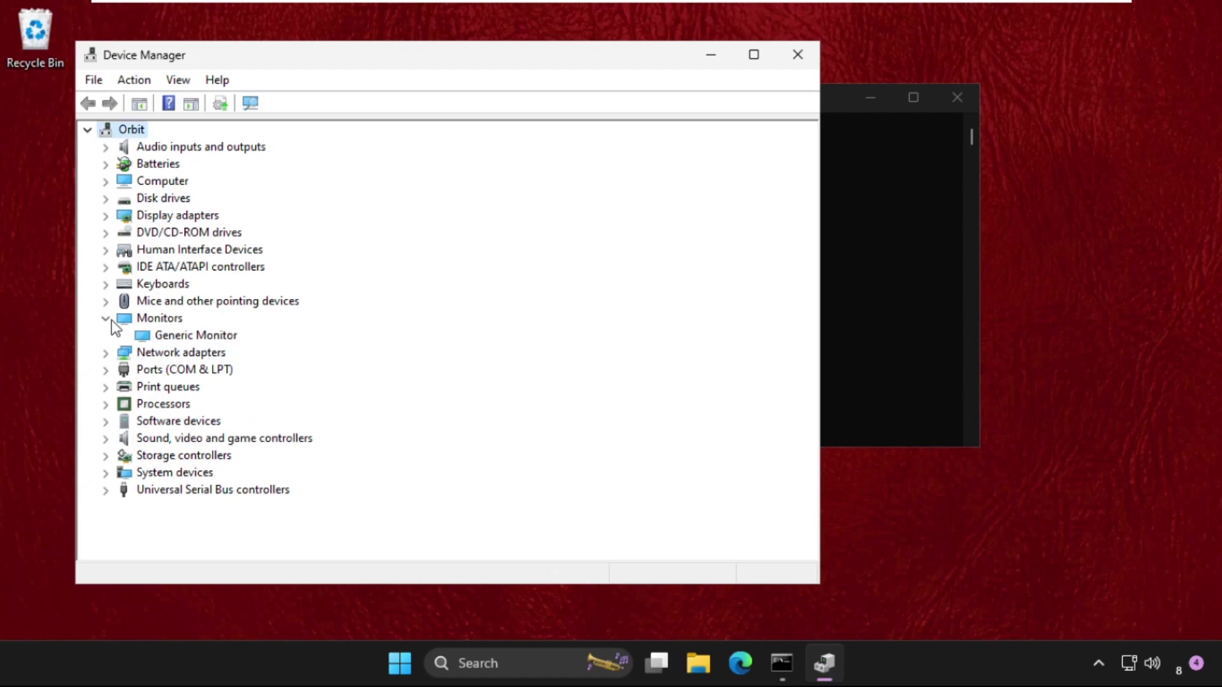
pyautogui.click(107, 319)
pyautogui.click(106, 284)
pyautogui.moveTo(259, 64); pyautogui.dragTo(586, 86)
# - From the Standard PS/2 Keyboard's driver properties, search automatically for an updated driver
pyautogui.rightClick(572, 325)
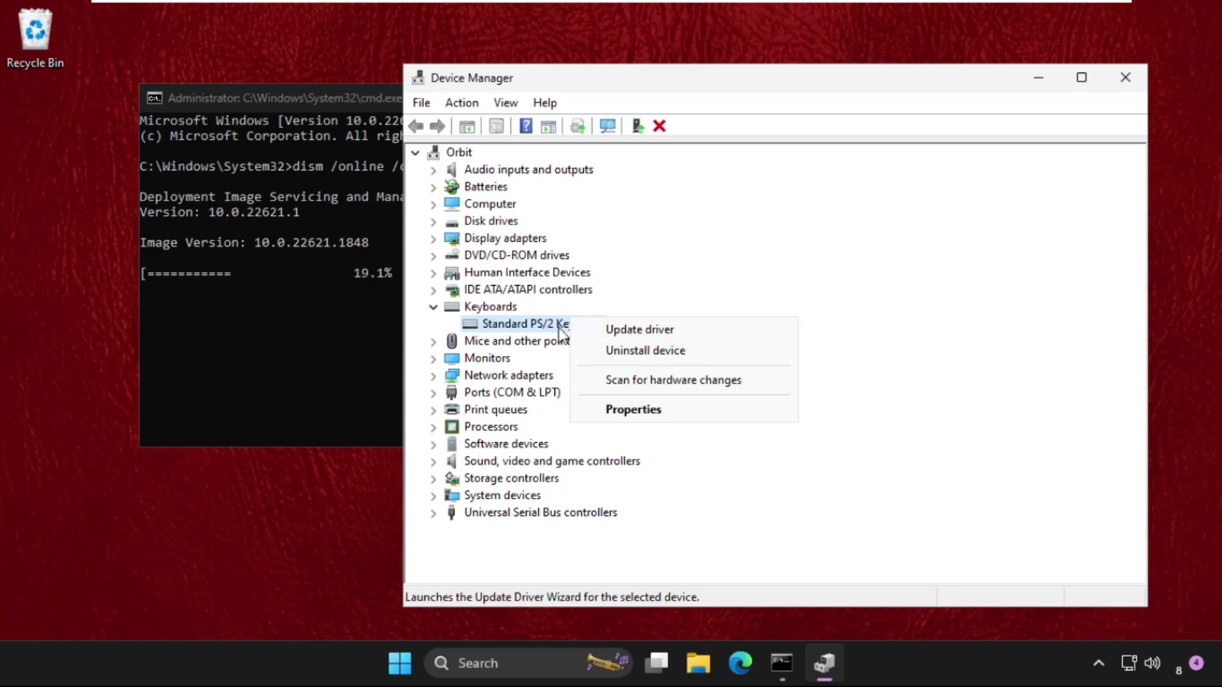
pyautogui.click(620, 409)
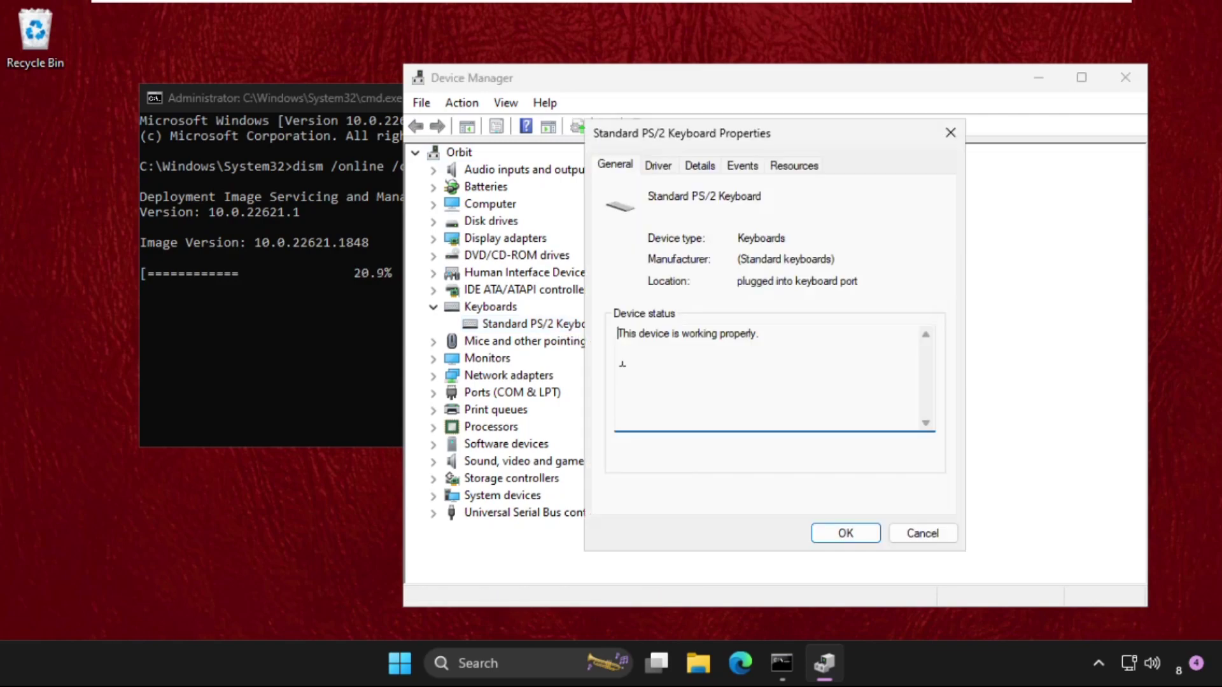
pyautogui.click(658, 165)
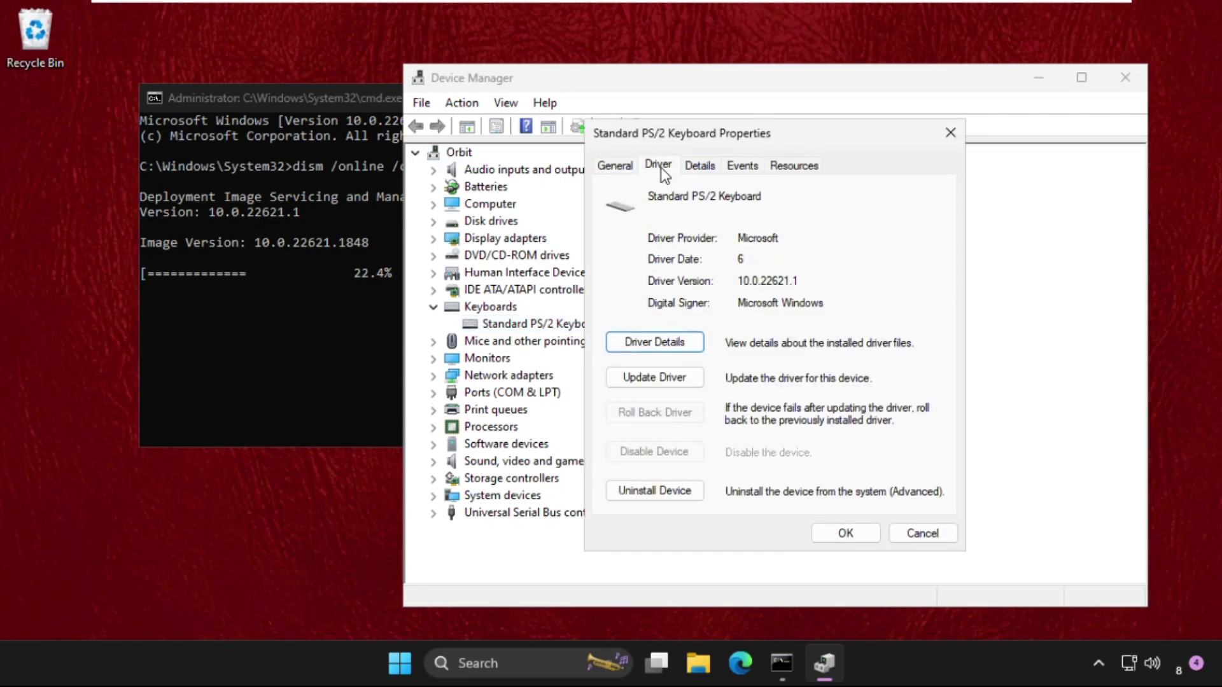
pyautogui.click(675, 378)
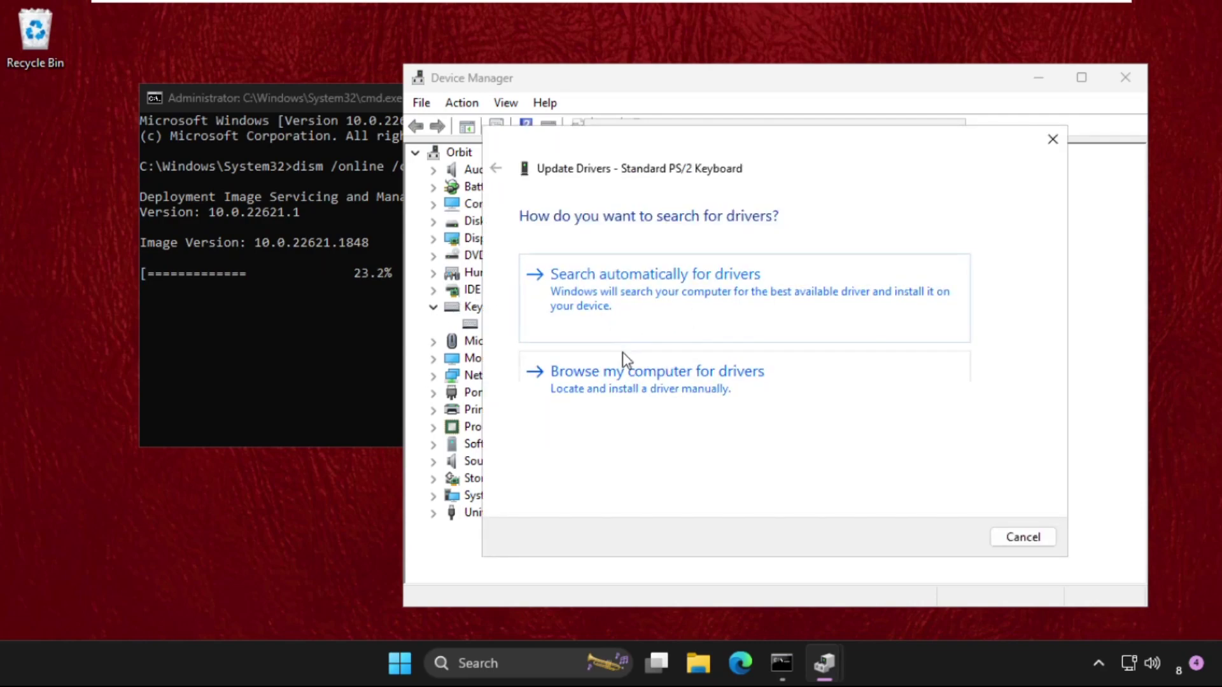
pyautogui.click(633, 293)
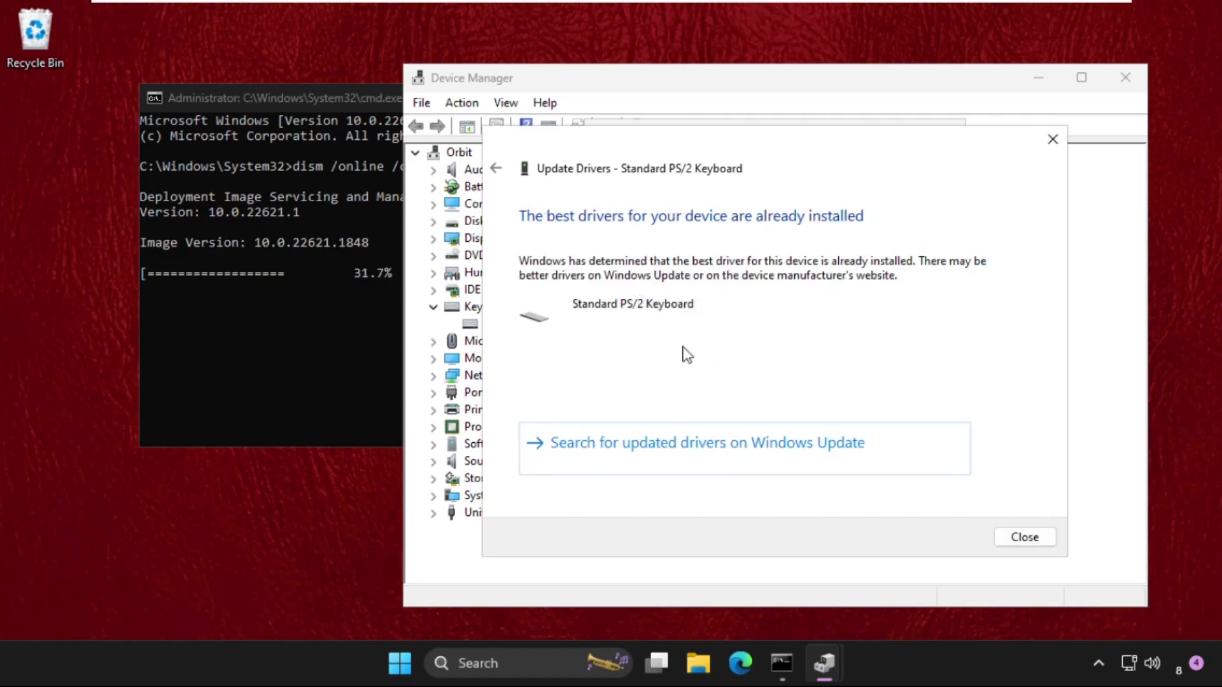
# - Reinstall the Standard PS/2 Keyboard driver from the computer's compatible driver list, then close the wizard
pyautogui.click(495, 168)
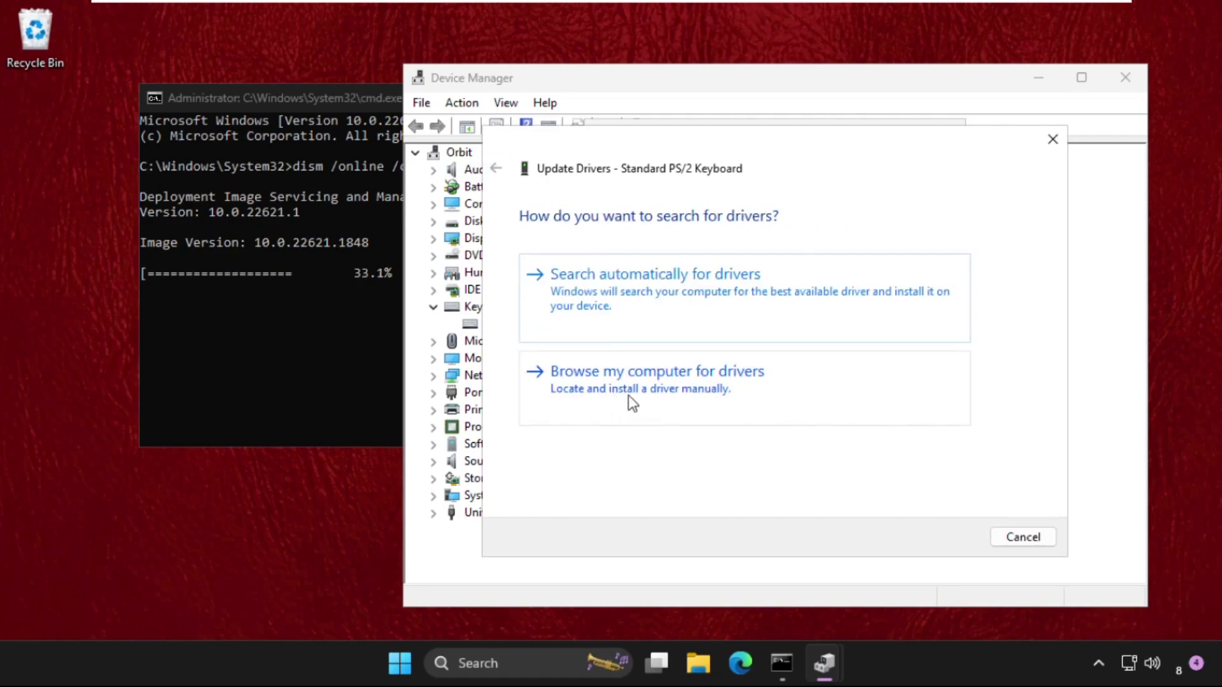
pyautogui.click(778, 392)
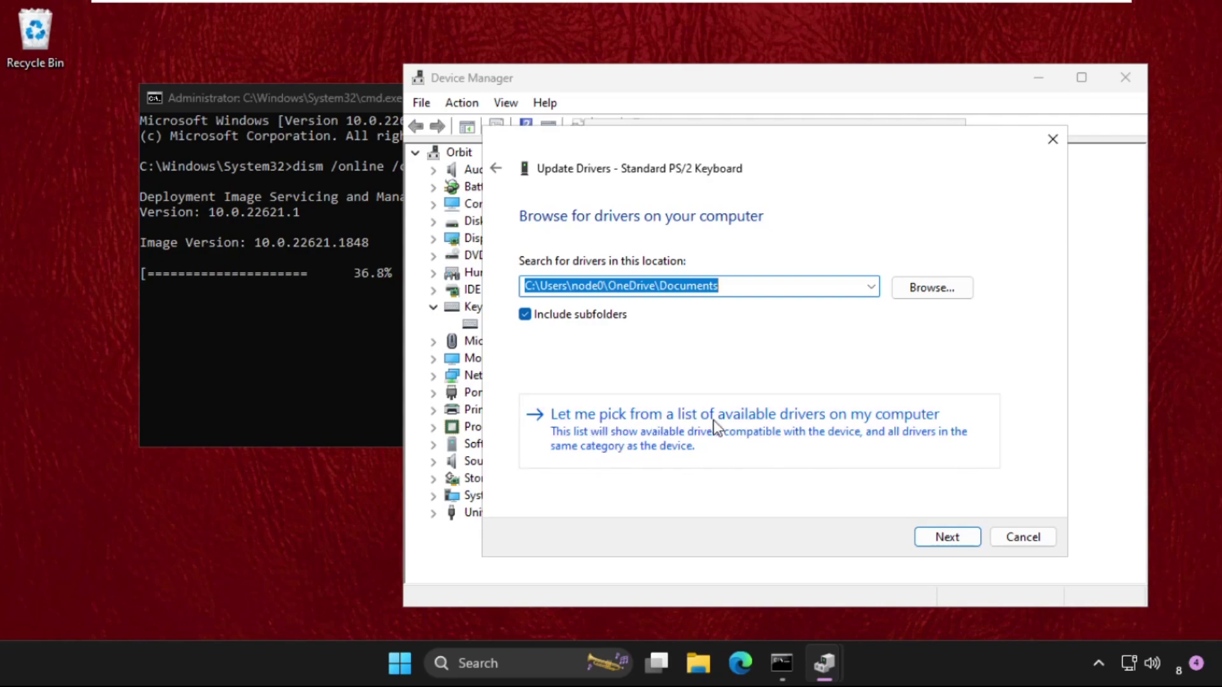
pyautogui.click(683, 457)
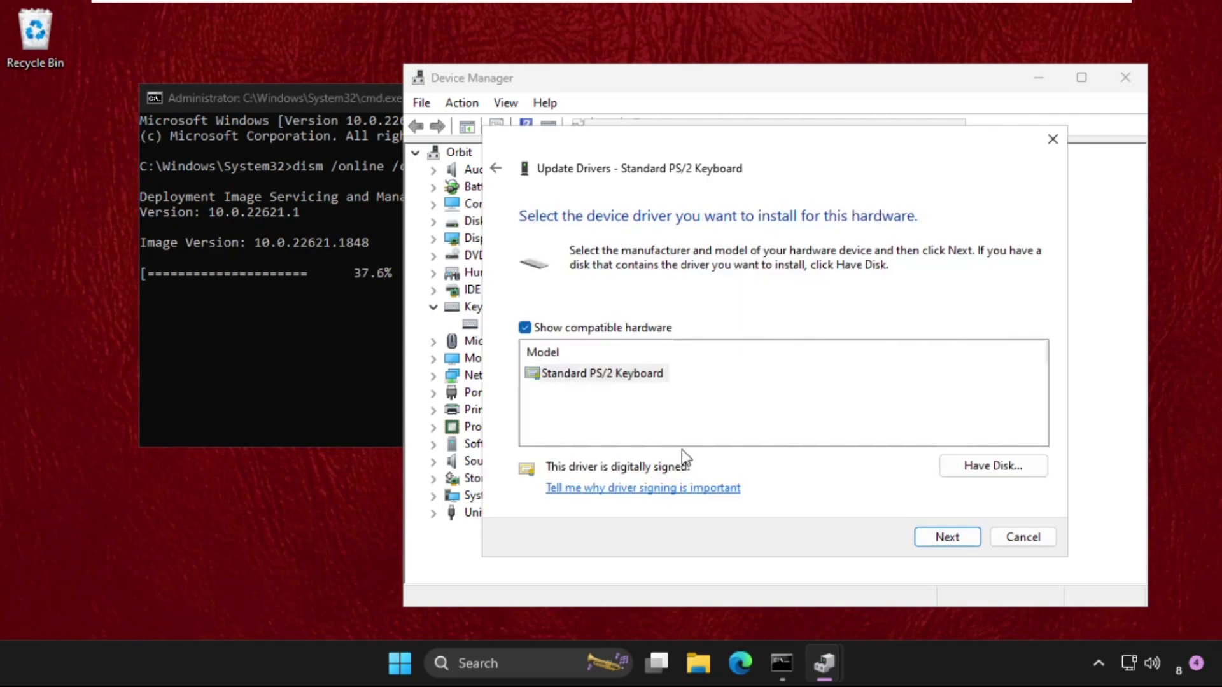
pyautogui.click(605, 375)
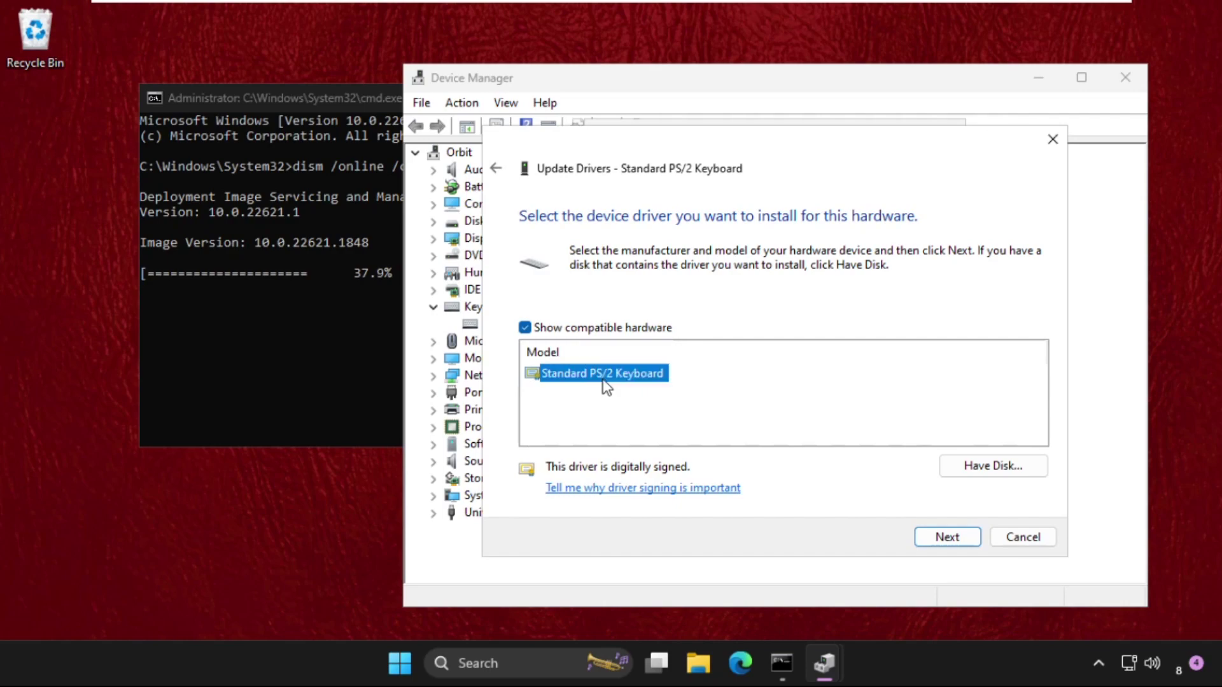
pyautogui.click(964, 536)
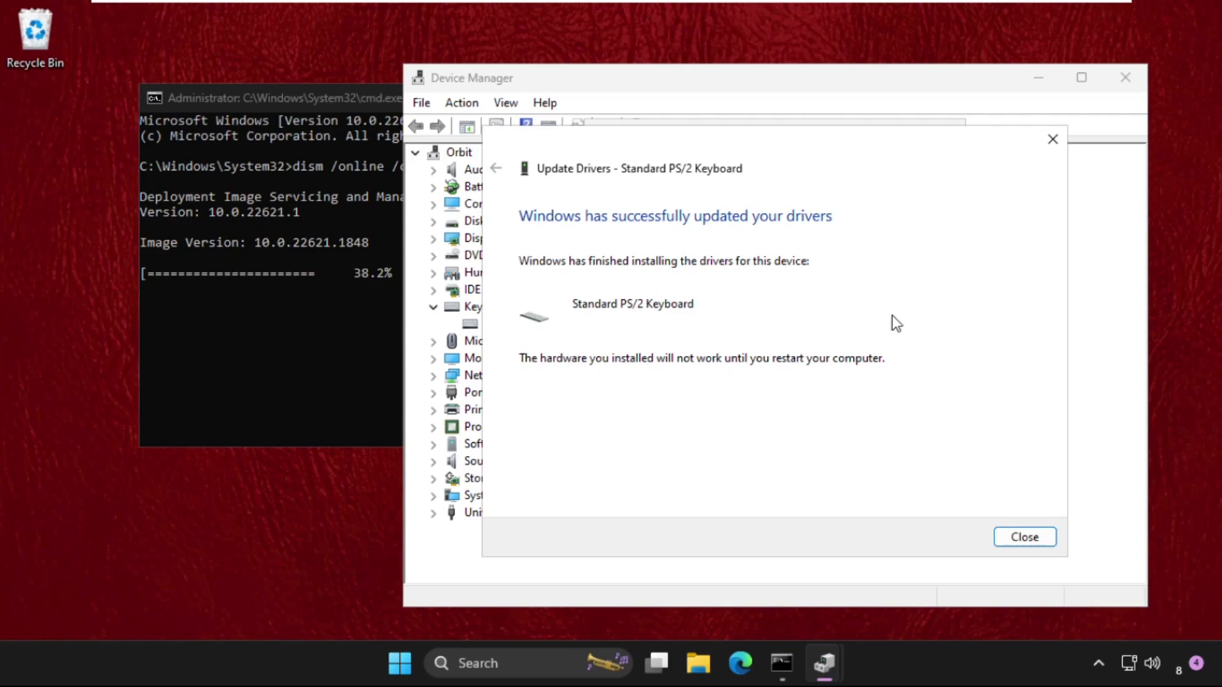
pyautogui.click(1053, 138)
# - Close the keyboard Properties, answer No to the restart prompt, and close Device Manager
pyautogui.click(960, 137)
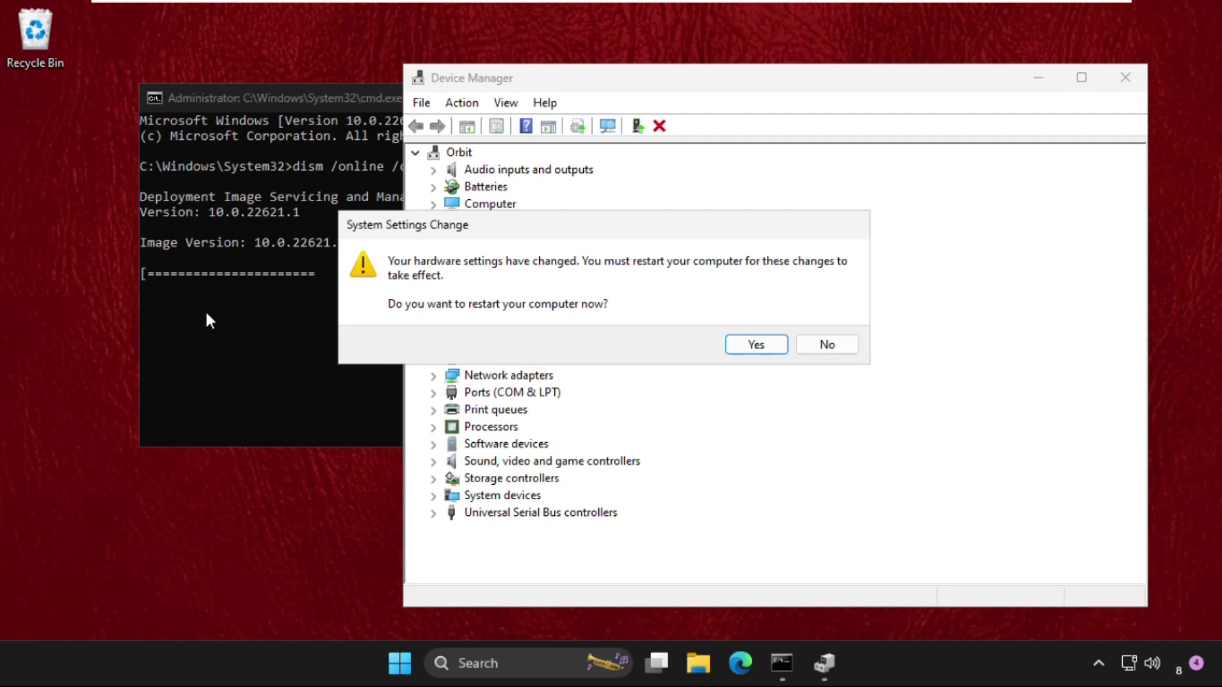
pyautogui.click(829, 345)
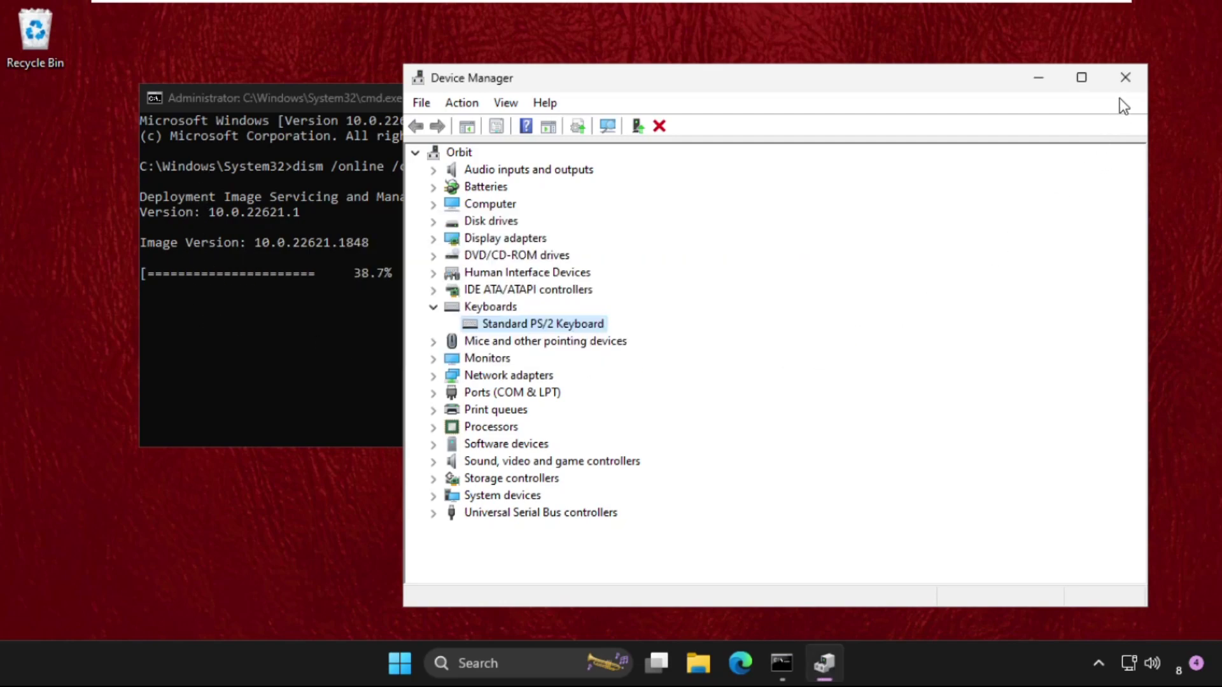
pyautogui.click(1125, 77)
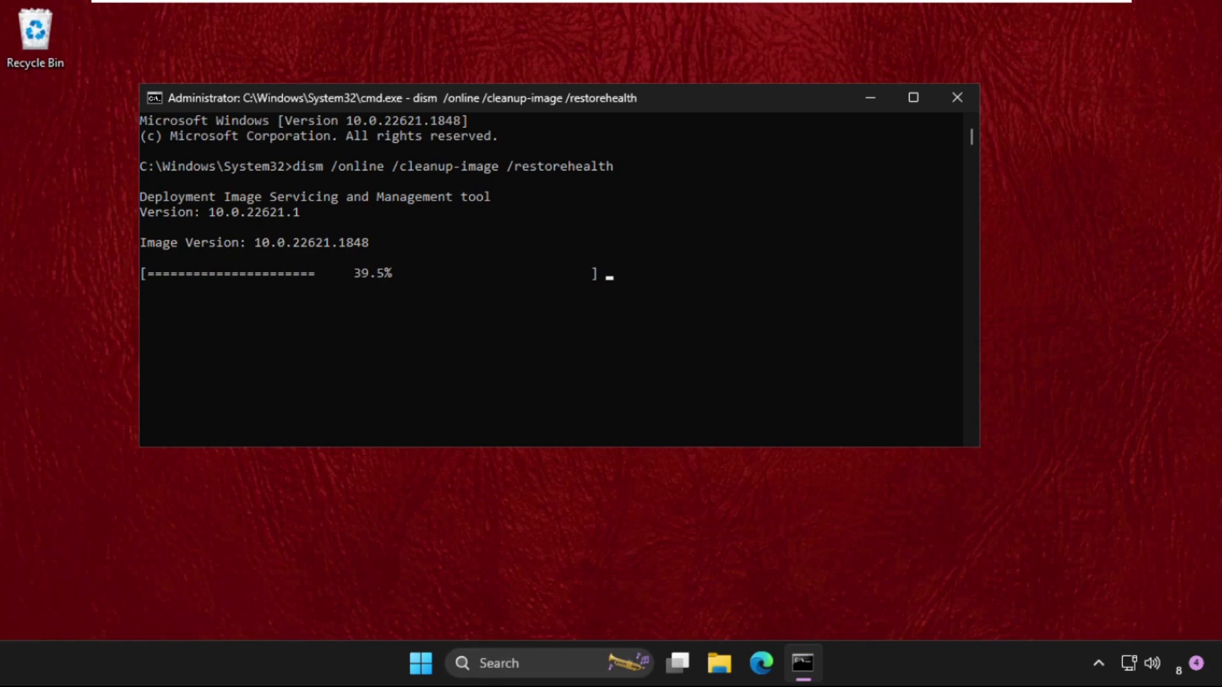
pyautogui.click(490, 663)
pyautogui.click(375, 583)
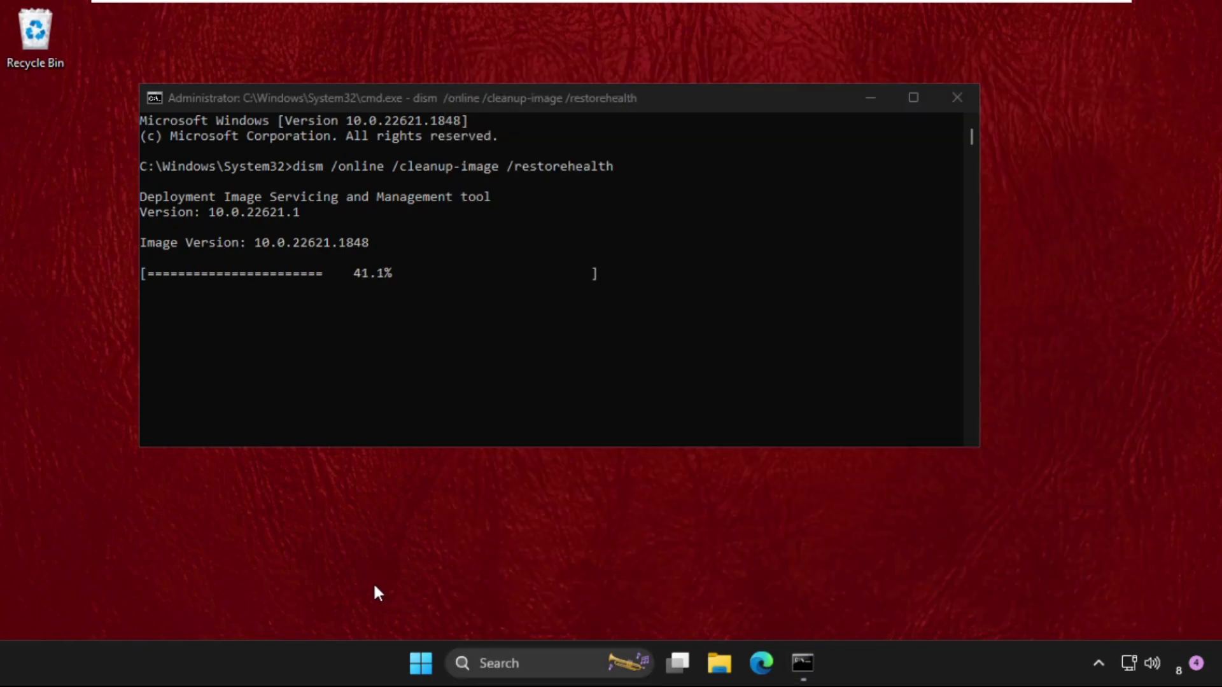
# - Open Run with Win+R, centre it, and launch services.msc
pyautogui.press('super+r')
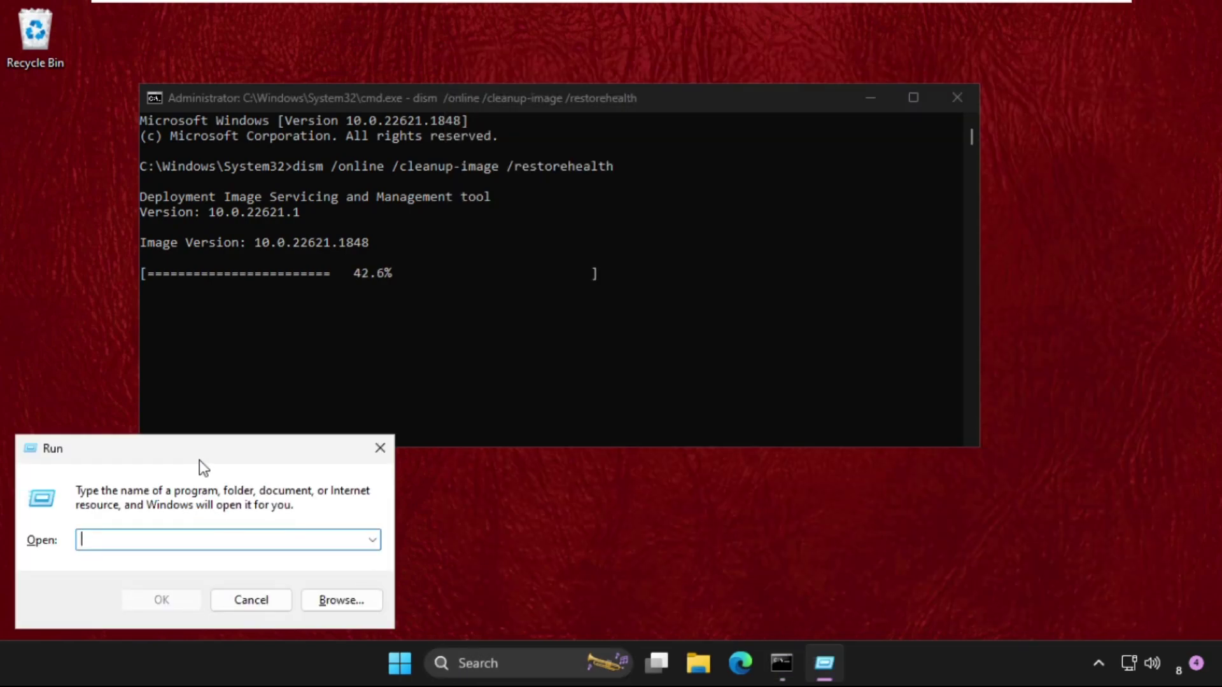
pyautogui.moveTo(204, 464); pyautogui.dragTo(674, 342)
pyautogui.write('ser')
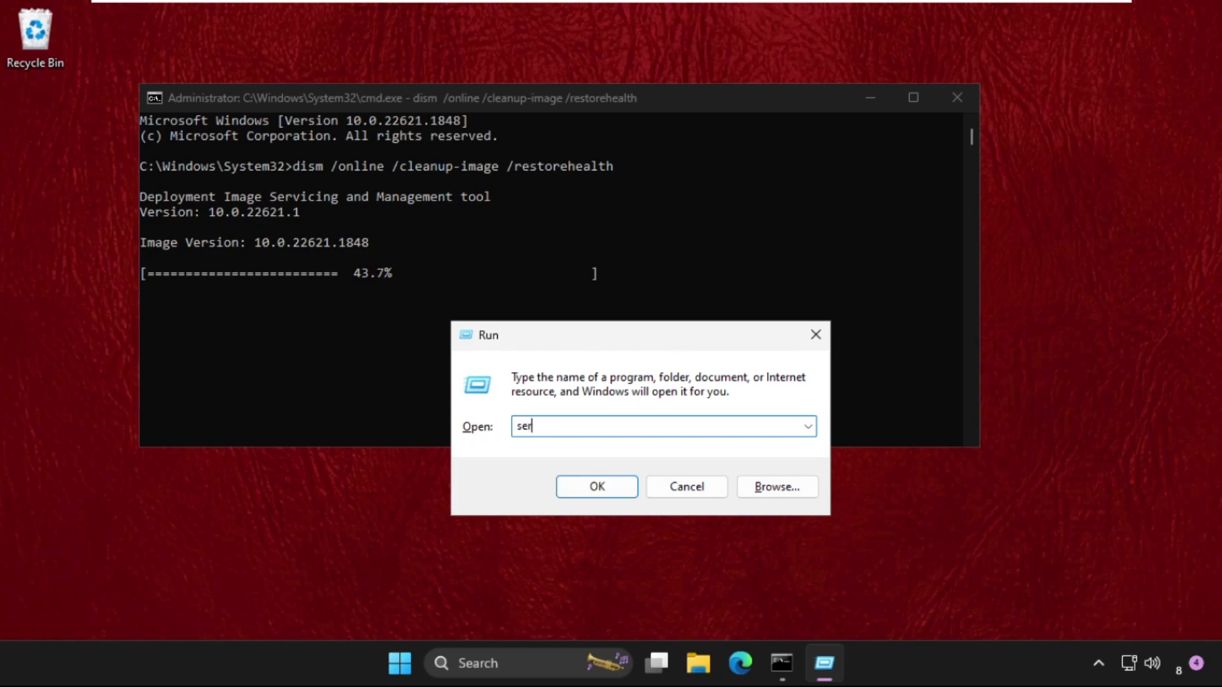
pyautogui.write('vices.msc')
pyautogui.press('Return')
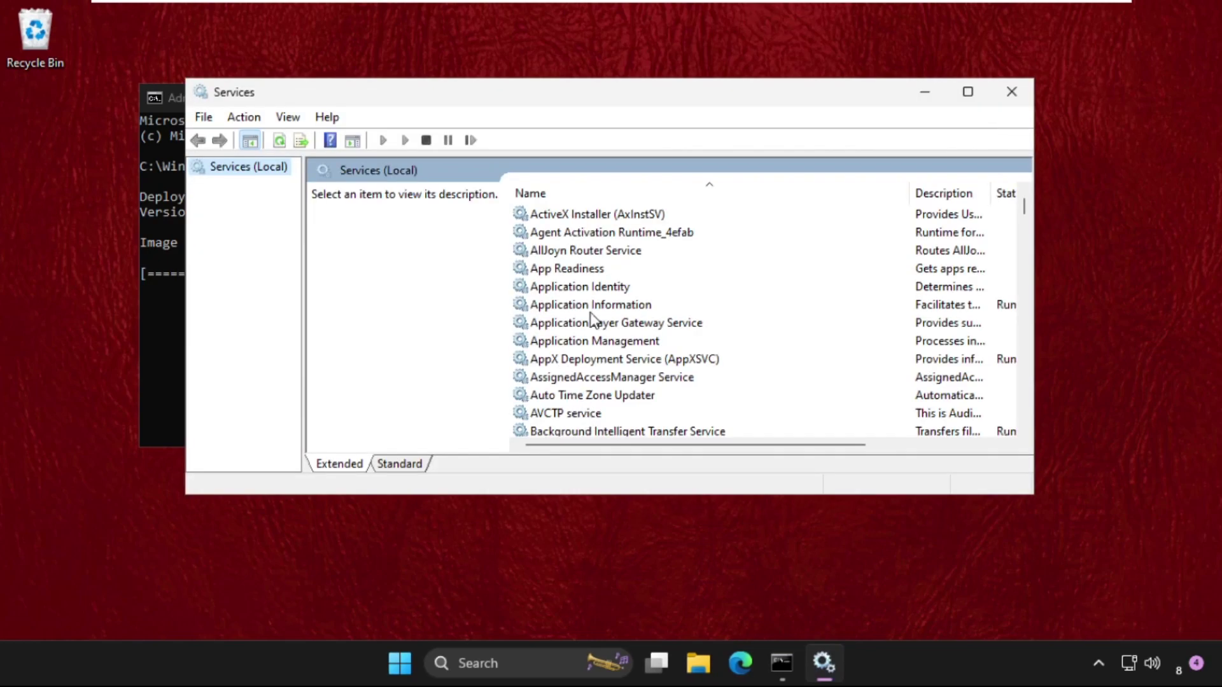
# - Find Windows Update in the services list, restart it, and reopen its context menu
pyautogui.click(605, 323)
pyautogui.write('wal')
pyautogui.press('Down')
pyautogui.press('Down')
pyautogui.scroll(-13, 609, 328)
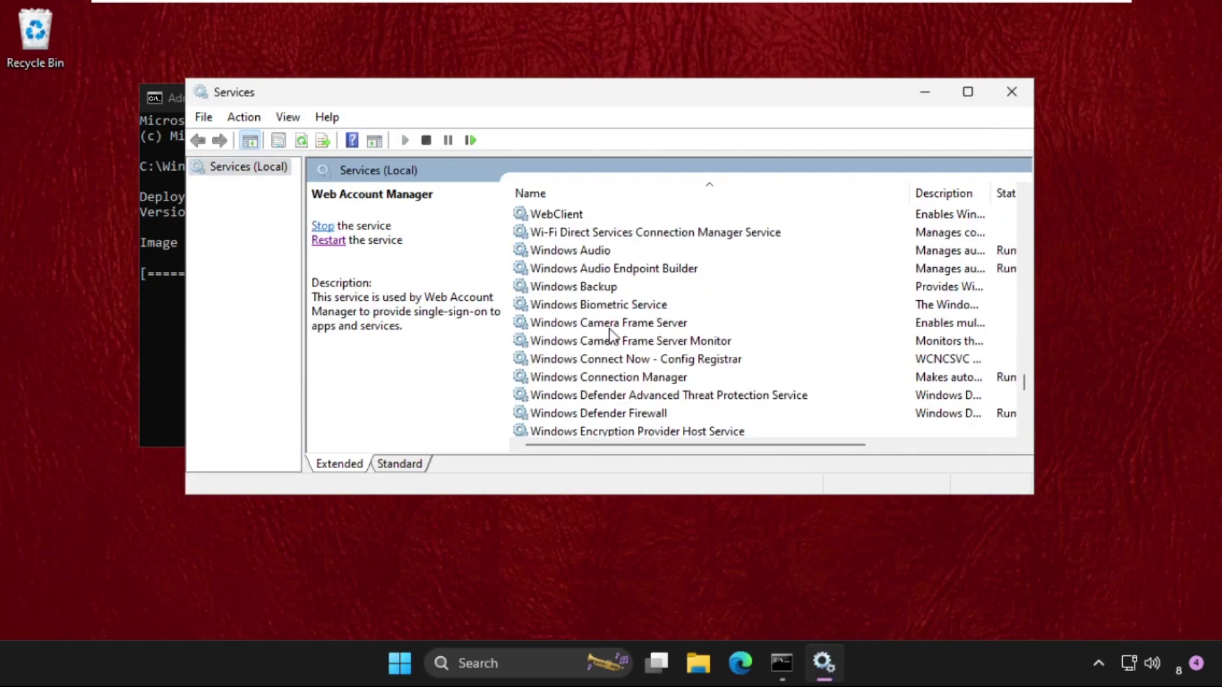
pyautogui.scroll(1, 609, 348)
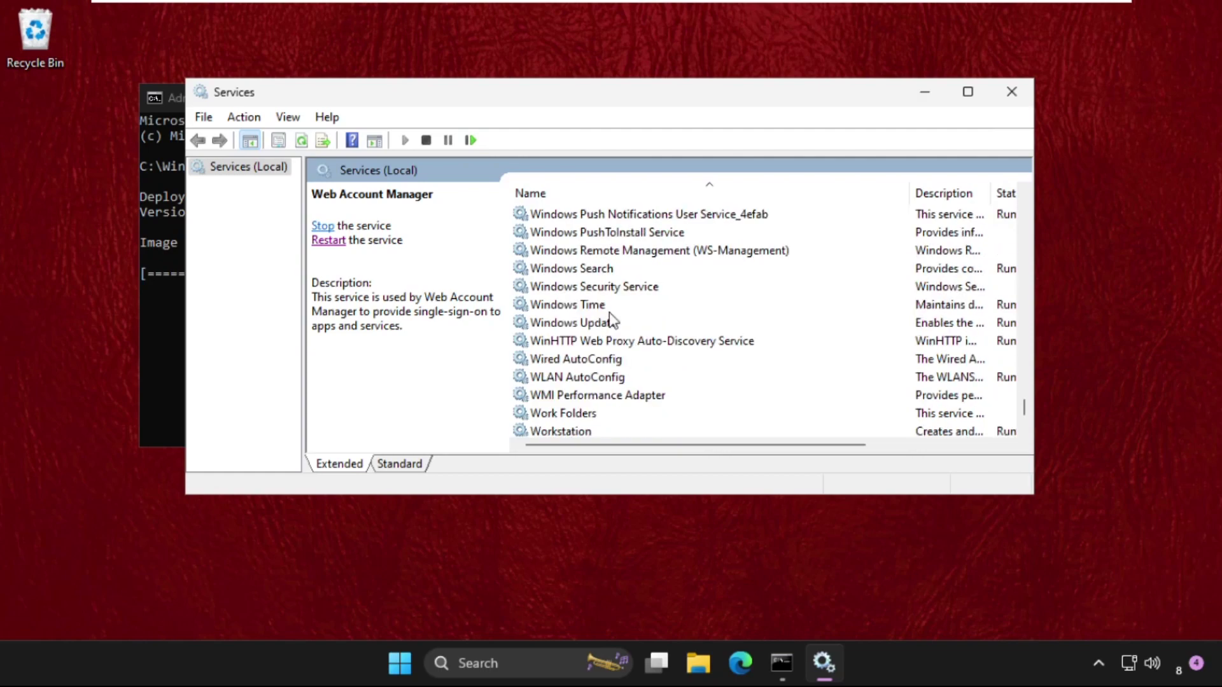
pyautogui.click(564, 322)
pyautogui.rightClick(562, 322)
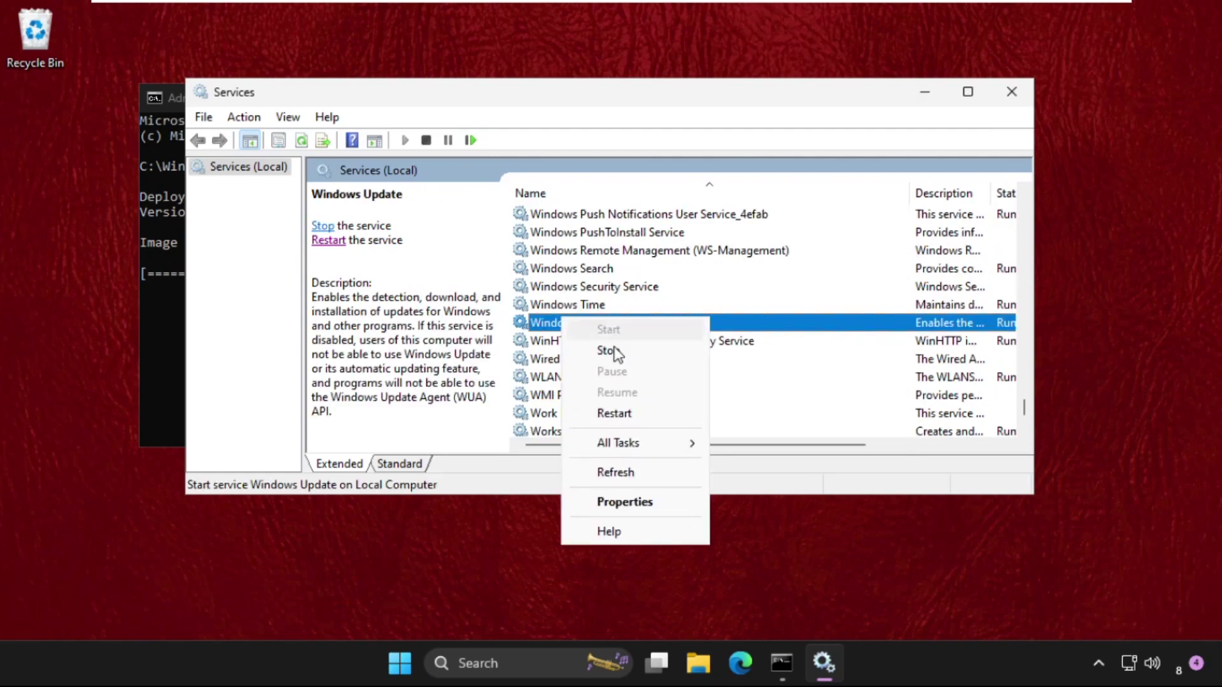
pyautogui.click(615, 419)
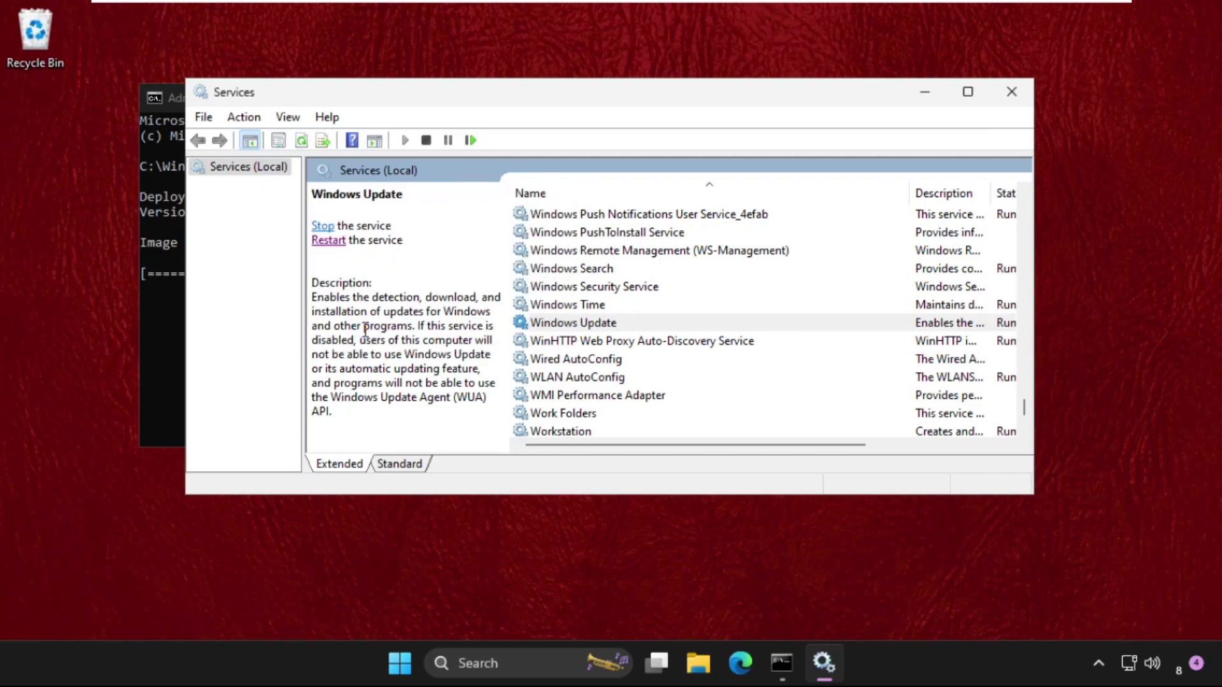
pyautogui.rightClick(576, 320)
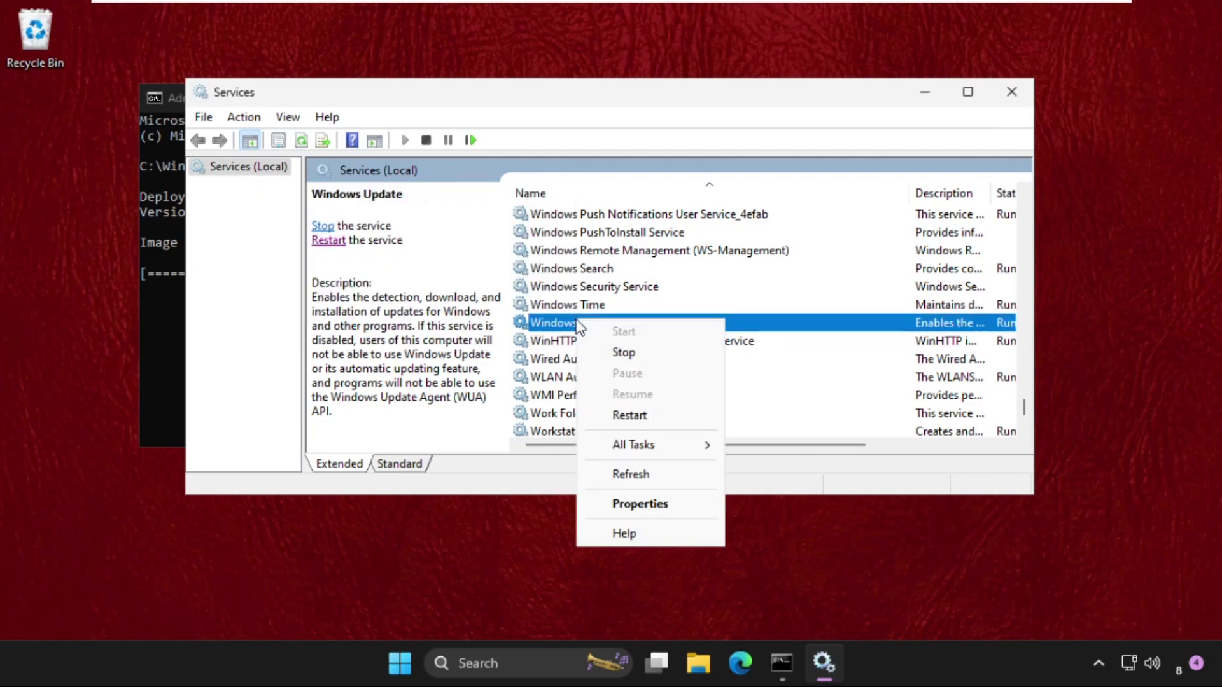
# - Change the Windows Update service's startup type to Automatic, apply it, and close Properties
pyautogui.click(635, 505)
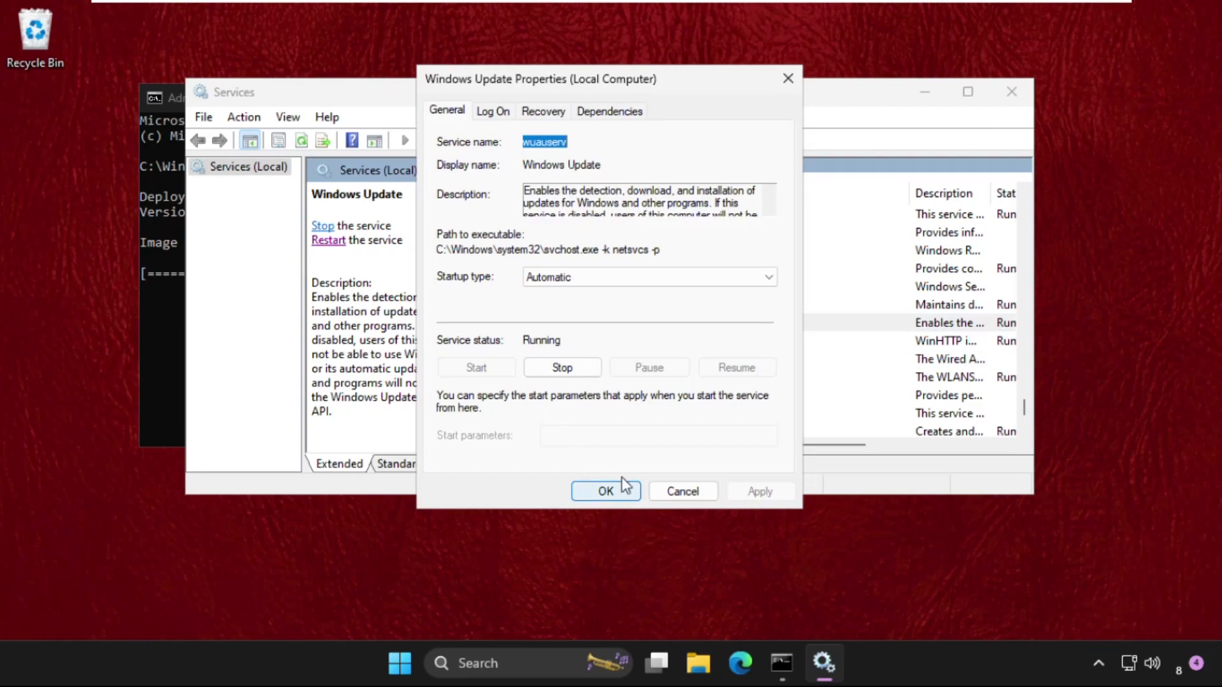
pyautogui.click(553, 279)
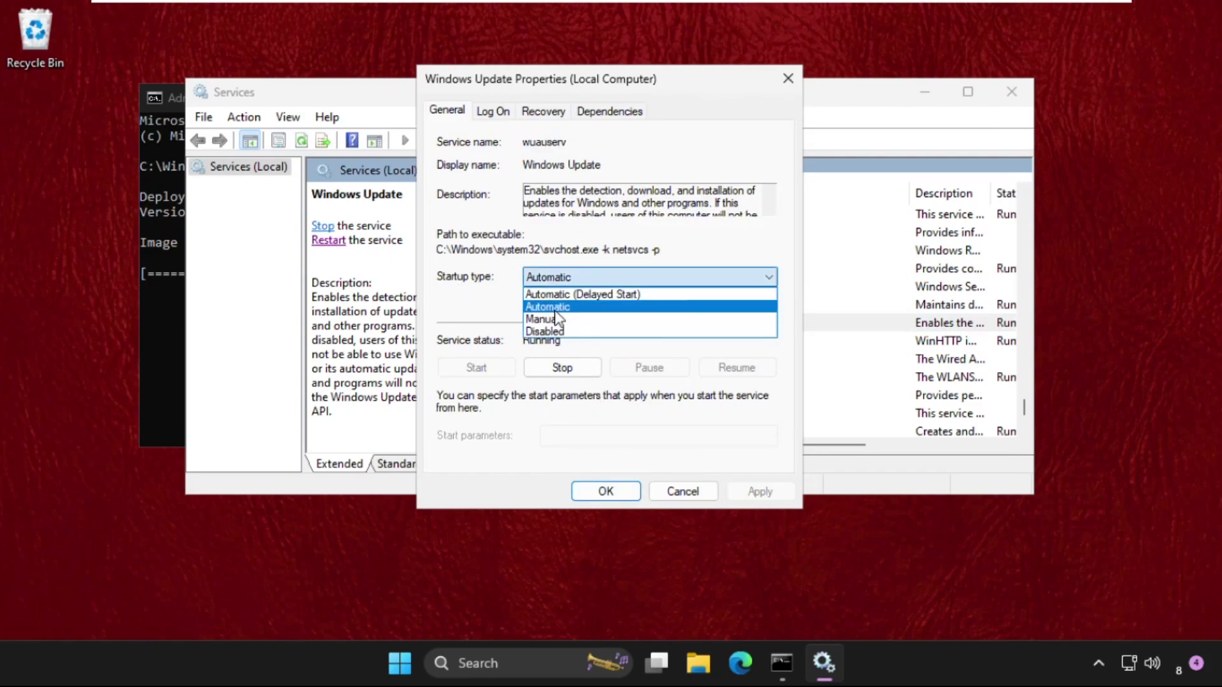
pyautogui.click(552, 307)
pyautogui.click(770, 496)
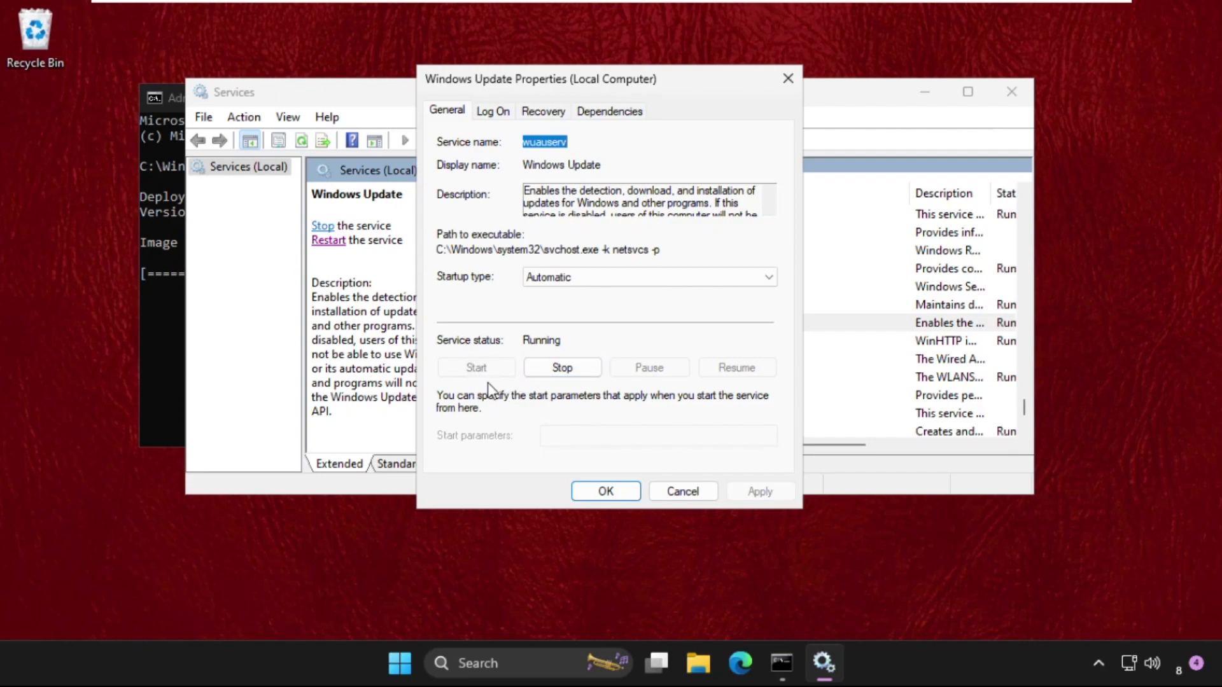
pyautogui.click(605, 491)
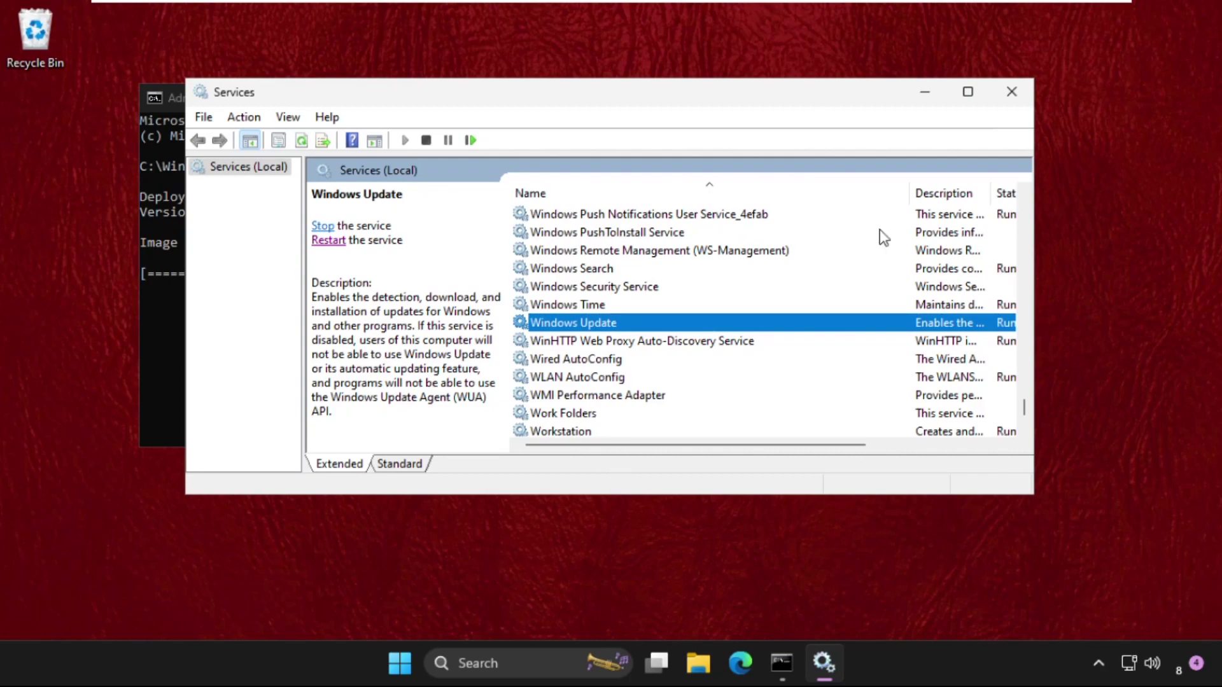
# - Close Services and bring up the Start menu's power options showing Restart
pyautogui.click(1012, 92)
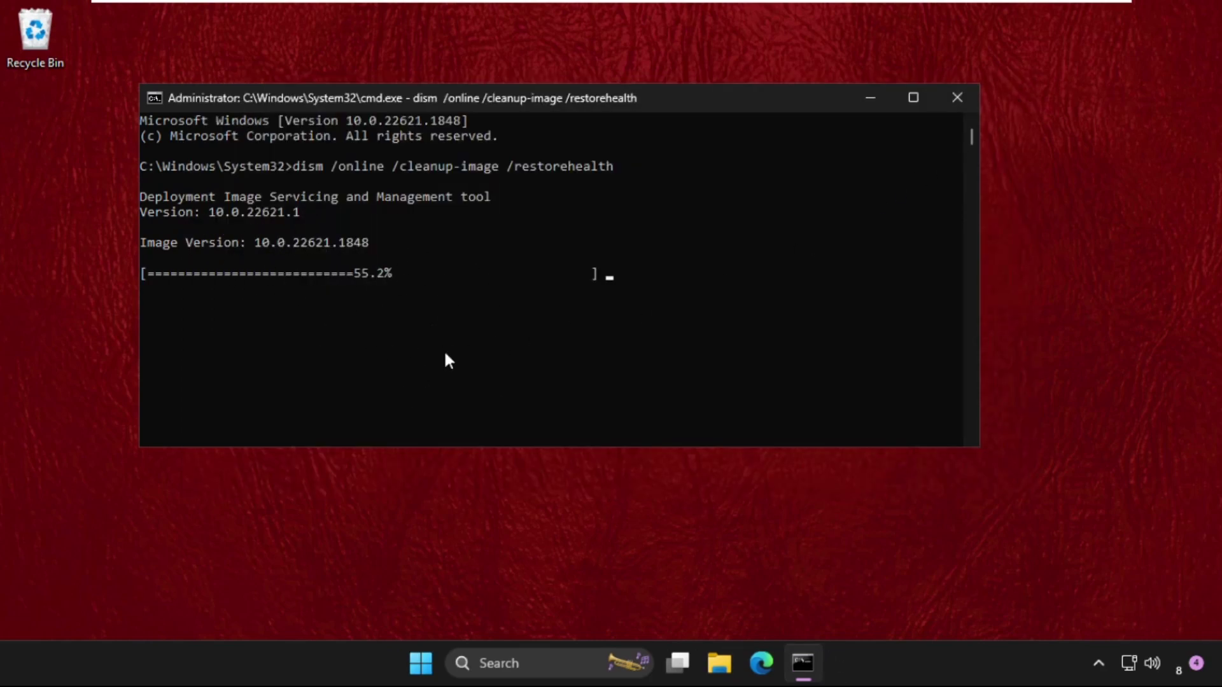
pyautogui.click(419, 665)
pyautogui.click(847, 602)
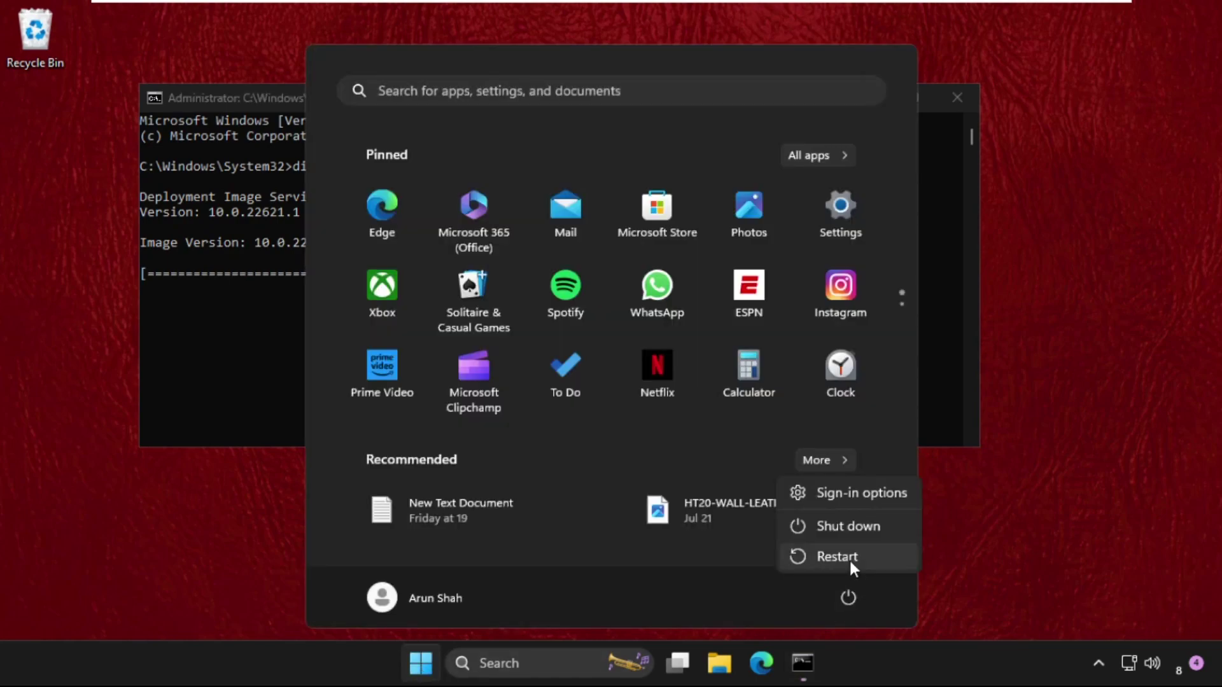